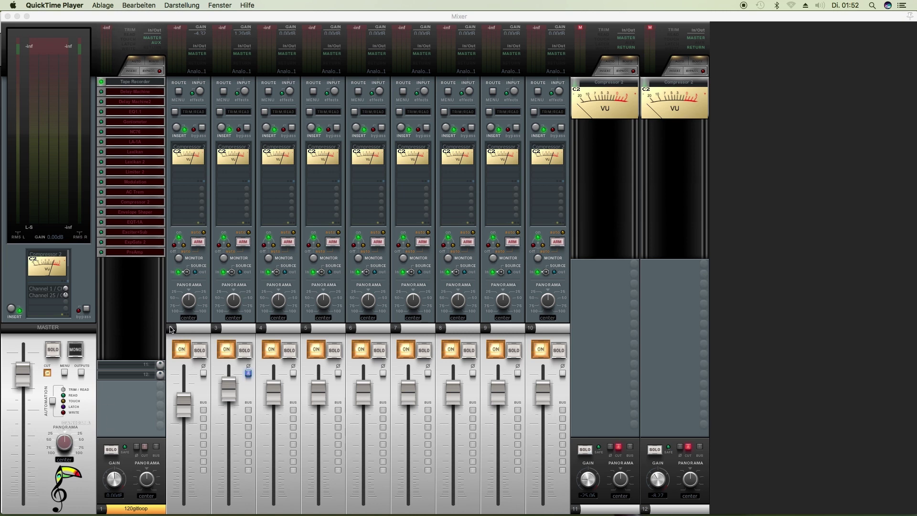
Embed the Tape Recorder interface in track 1's mixer strip and start playback.
click(136, 86)
drag(357, 265, 403, 127)
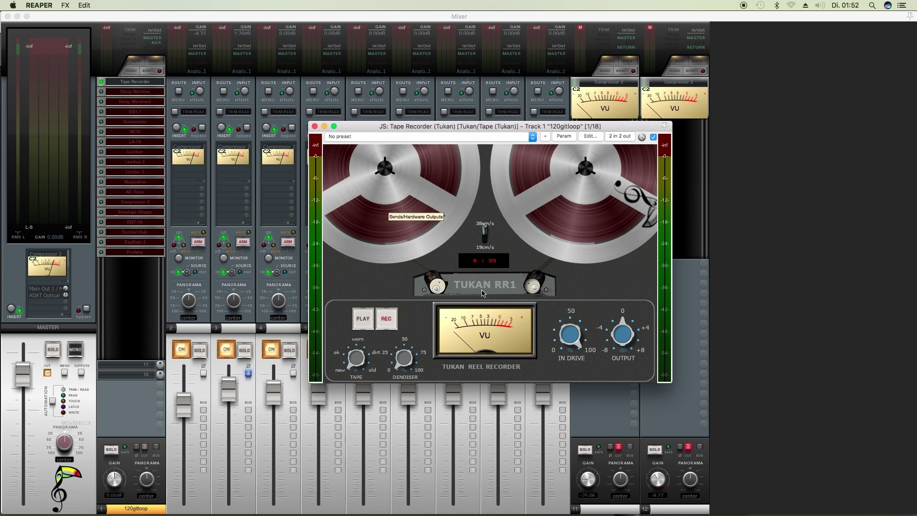
click(314, 126)
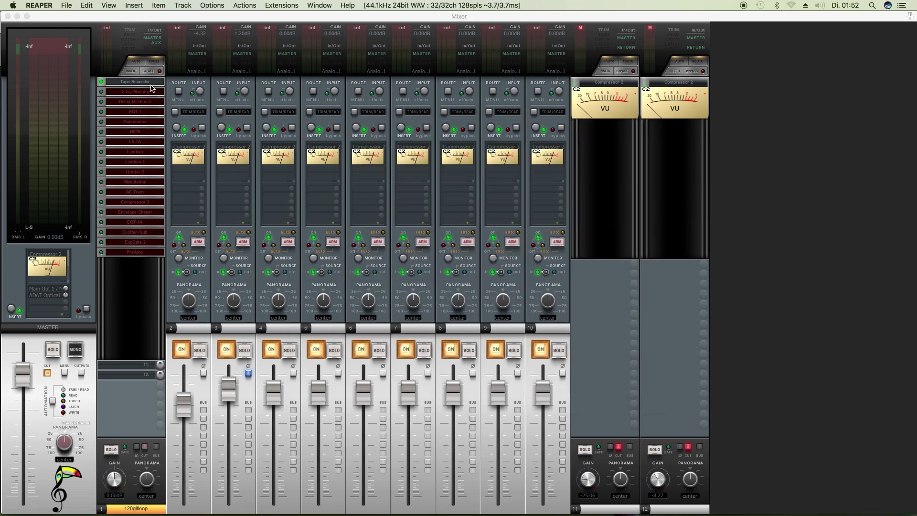
right_click(150, 85)
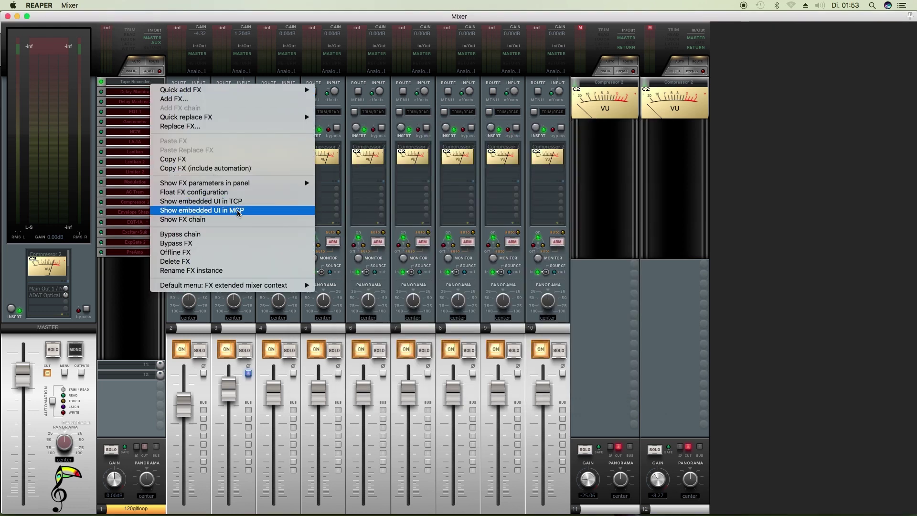
click(238, 213)
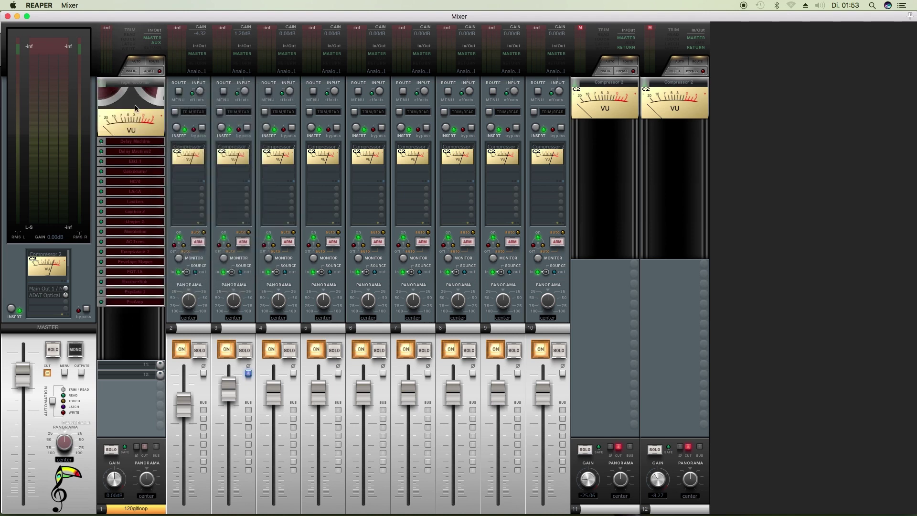
key(space)
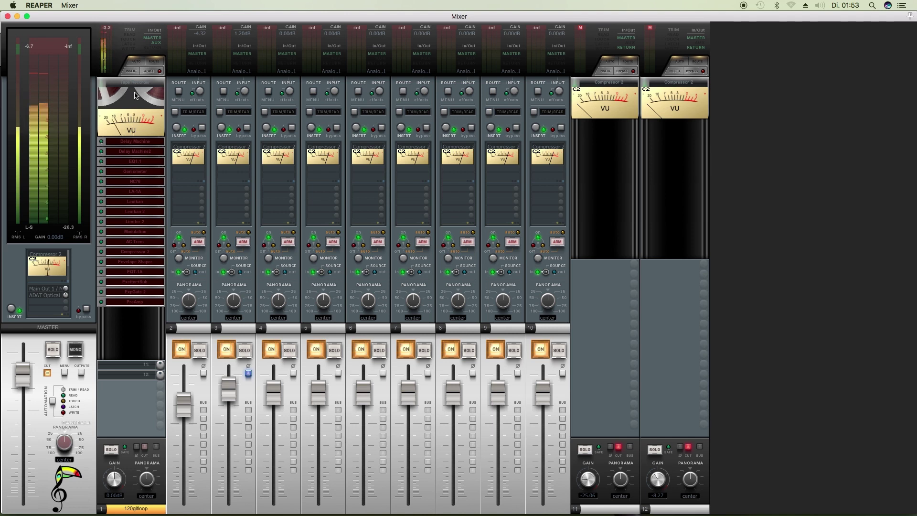
Embed Delay Machine's interface in the strip, play briefly, then open the Delay Machine2 window.
scroll(128, 91, down, 2)
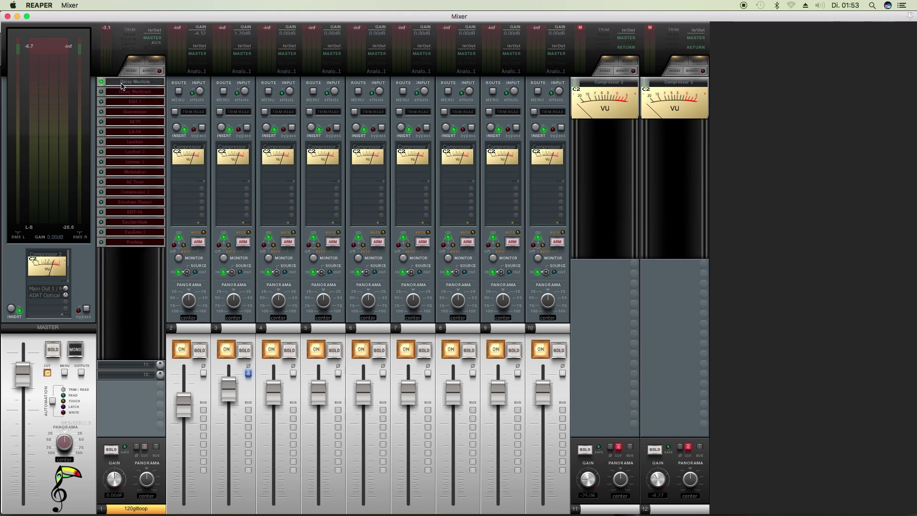
right_click(122, 85)
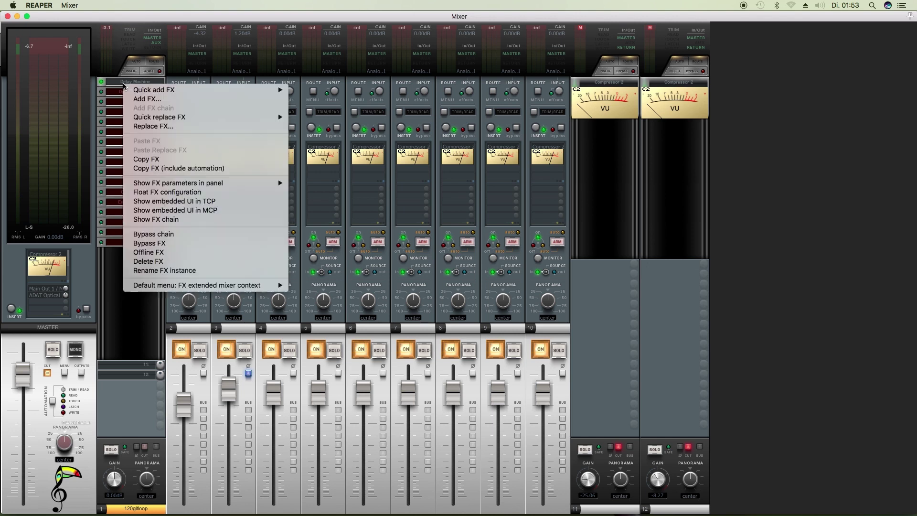
click(163, 210)
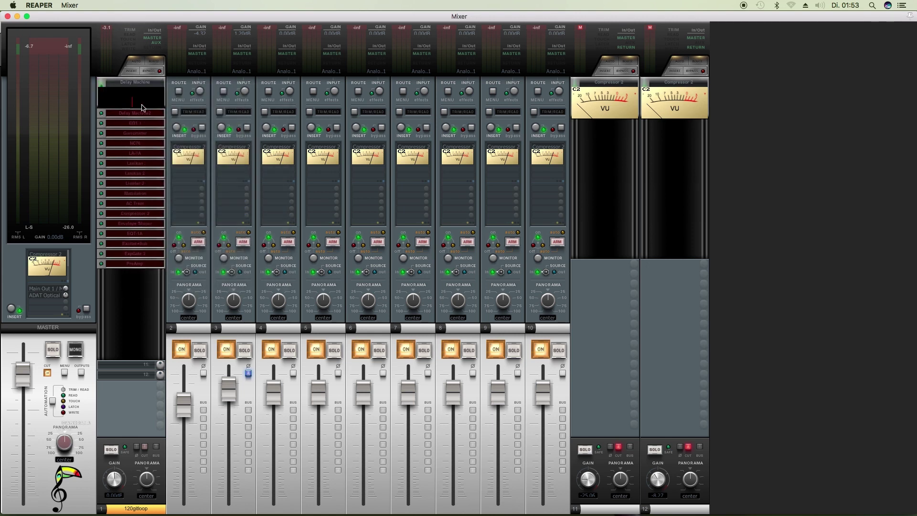
key(space)
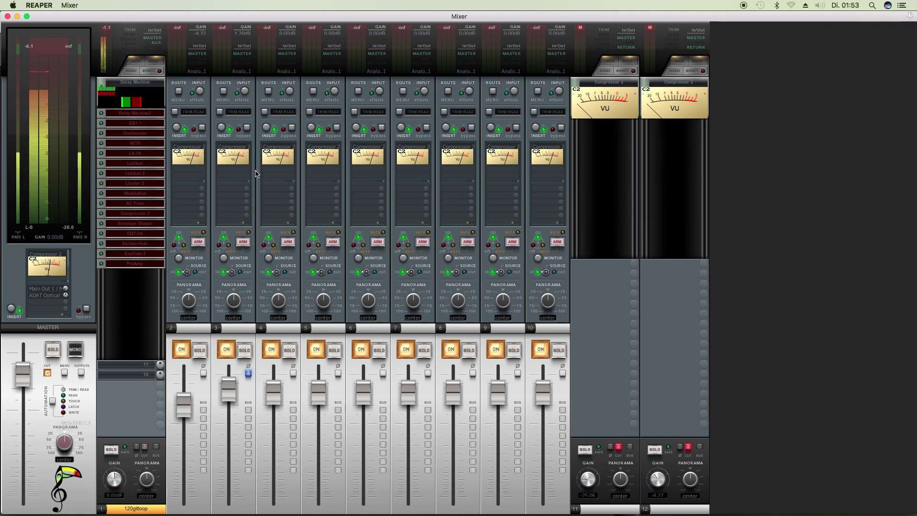
key(space)
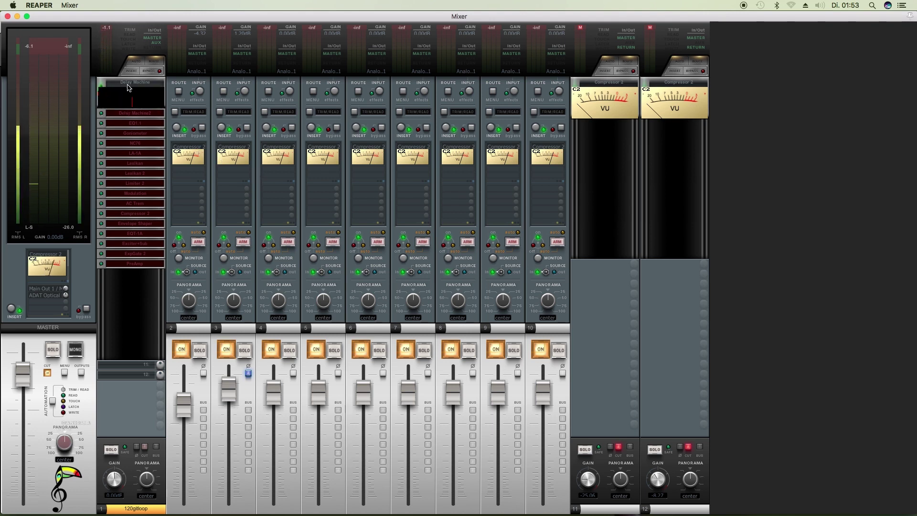
double_click(127, 87)
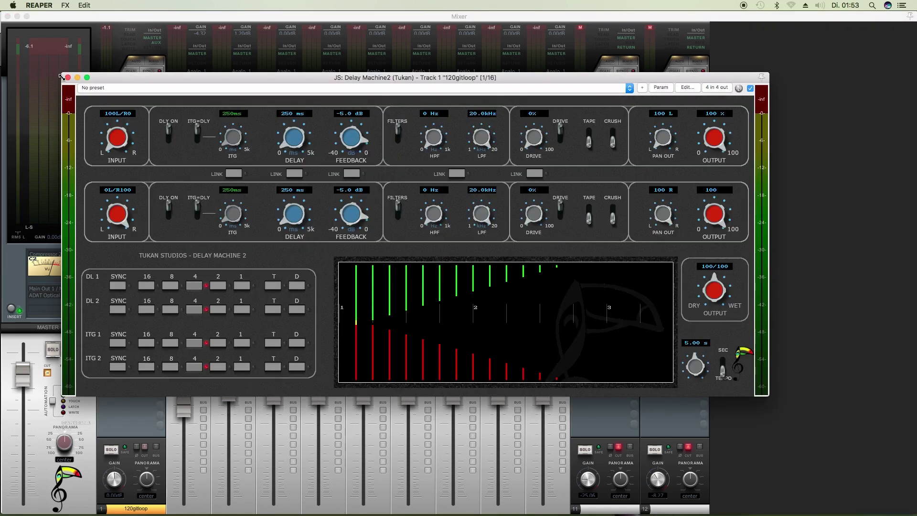
Close the delay window and embed Delay Machine2's interface in track 1's mixer strip.
click(67, 77)
right_click(140, 83)
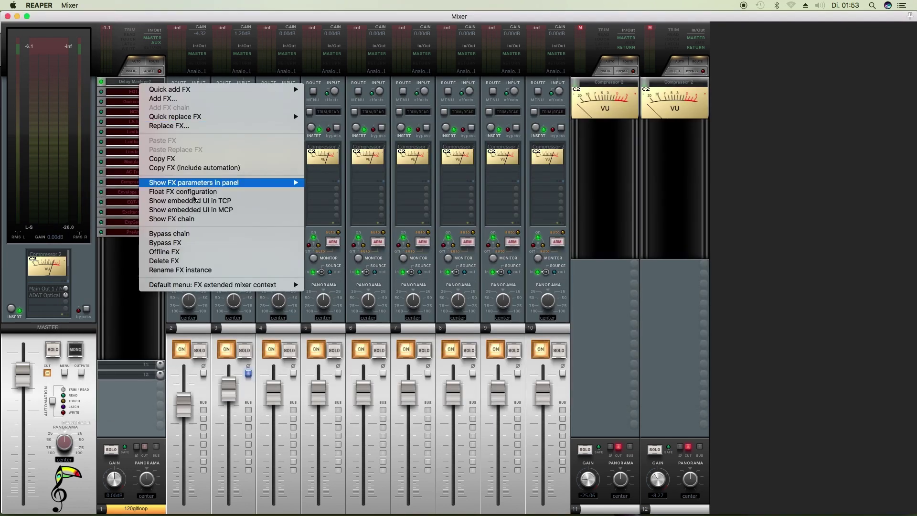
click(199, 211)
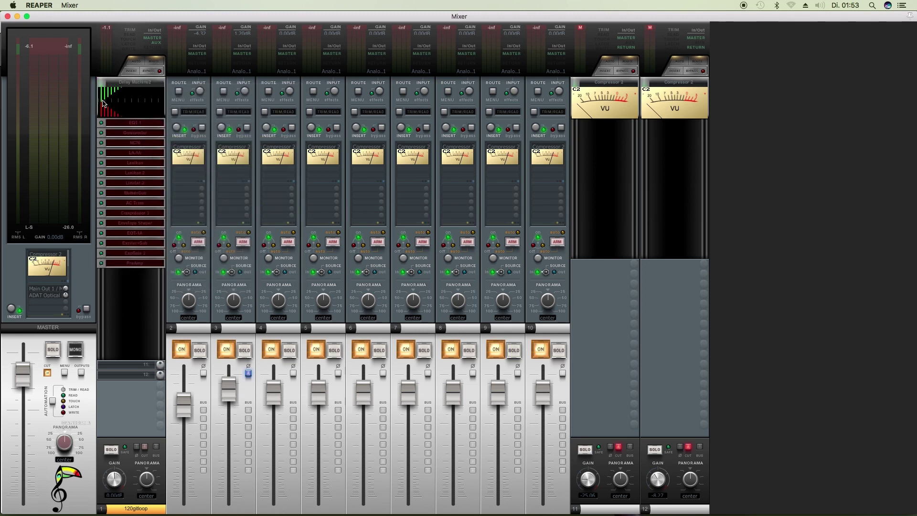
Lengthen Delay Machine2's delay lines to 1050 ms and 950 ms, then play back.
click(128, 87)
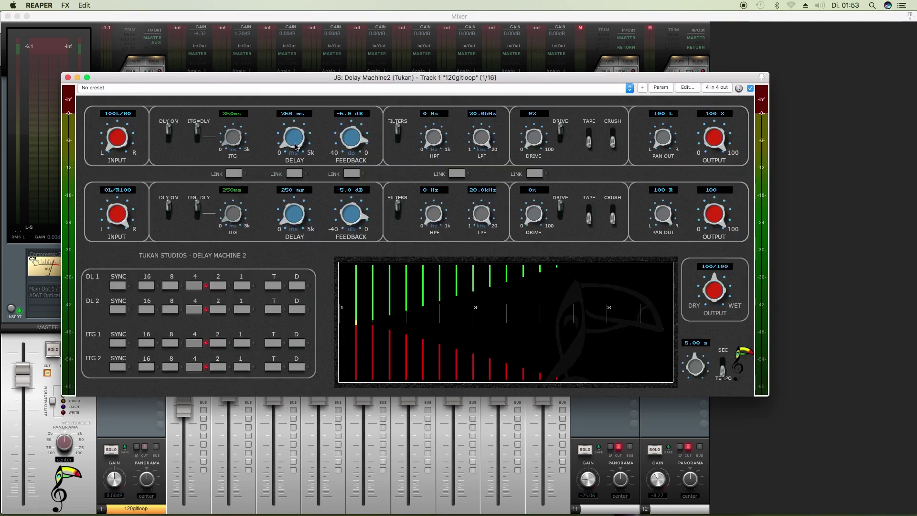
drag(296, 146, 294, 199)
scroll(298, 207, up, 7)
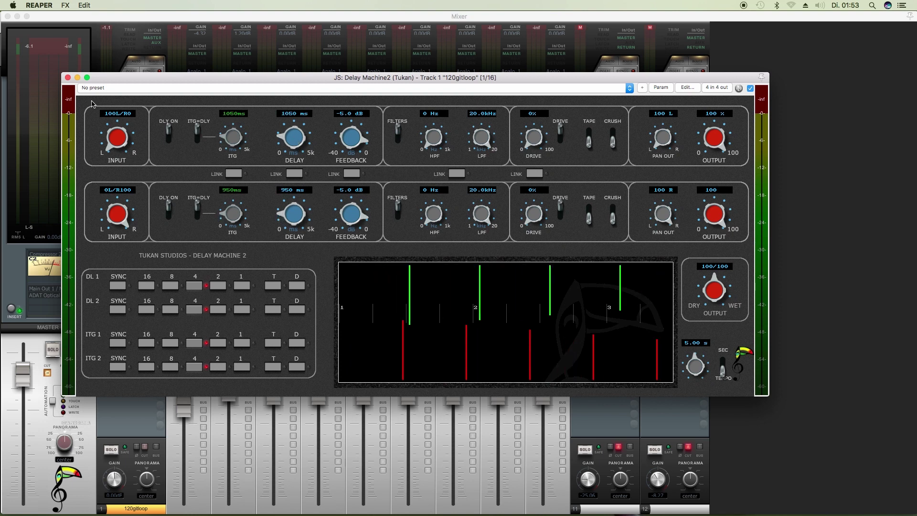
click(68, 78)
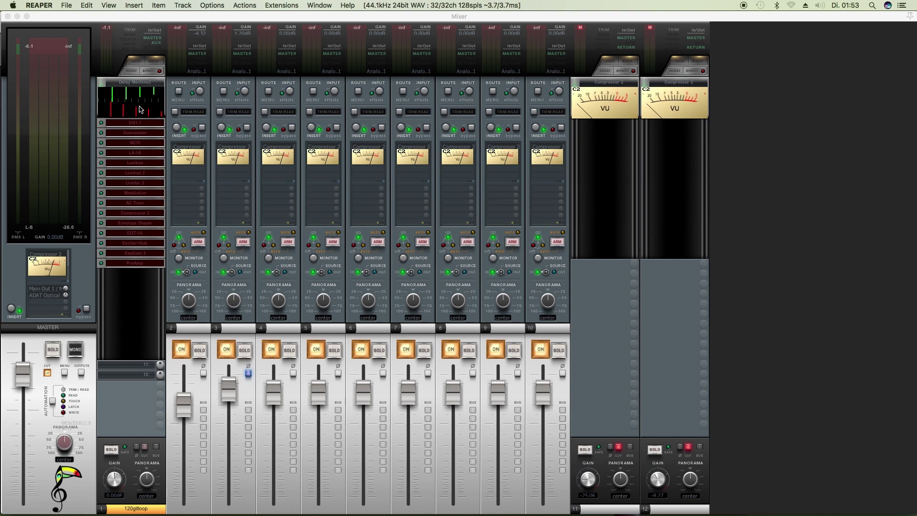
key(space)
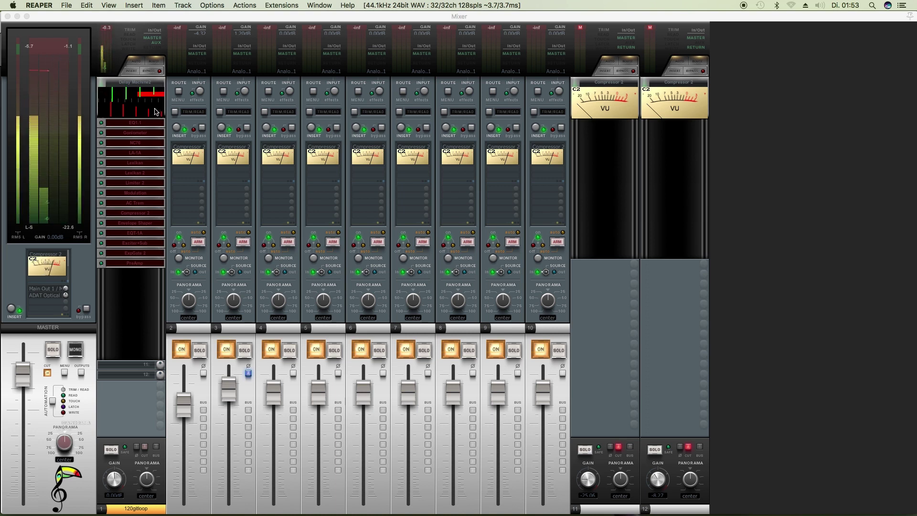
Re-enable the bypassed EQ1.1 plugin on track 1 and open its window.
click(136, 84)
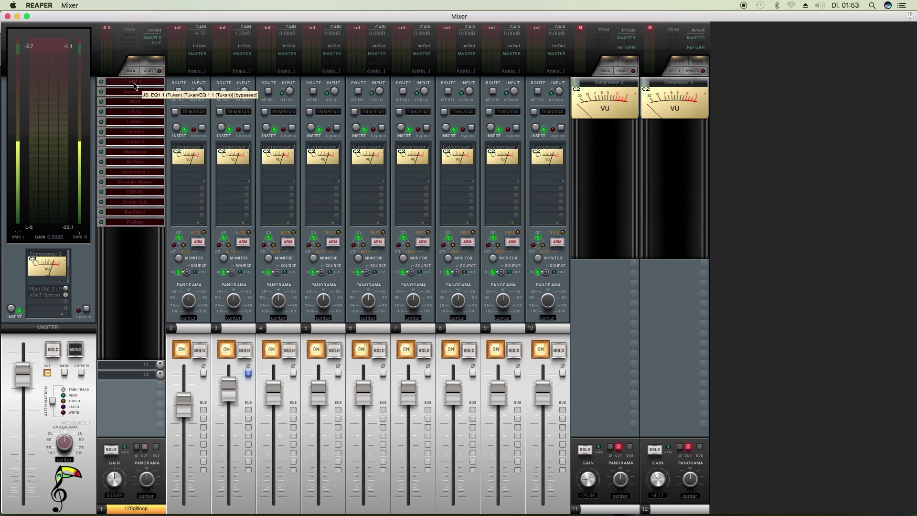
shift+click(135, 82)
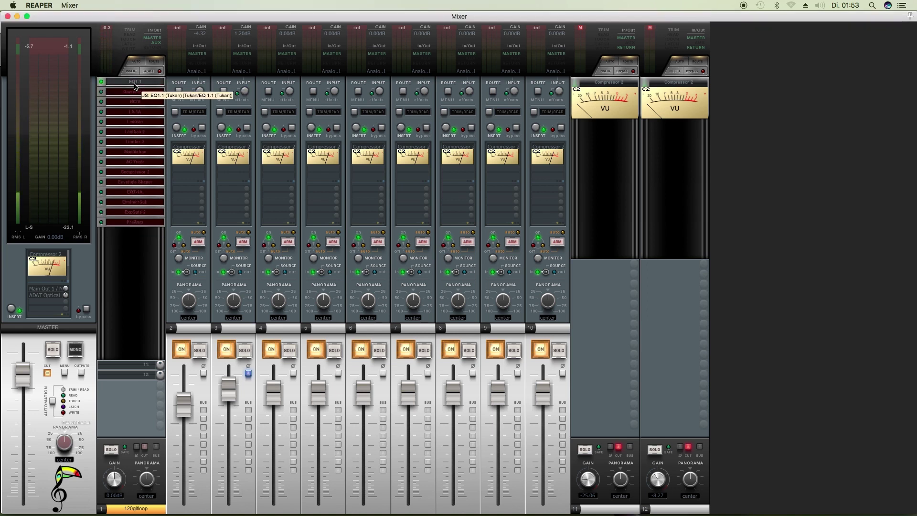
click(135, 84)
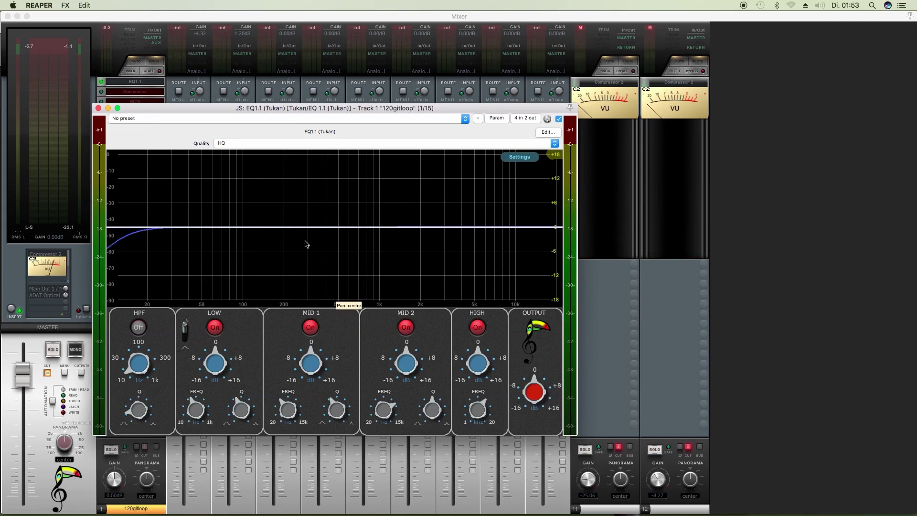
Cut EQ1.1 near 200 Hz, boost around 2 kHz and the high shelf, and embed its curve.
drag(310, 357, 320, 376)
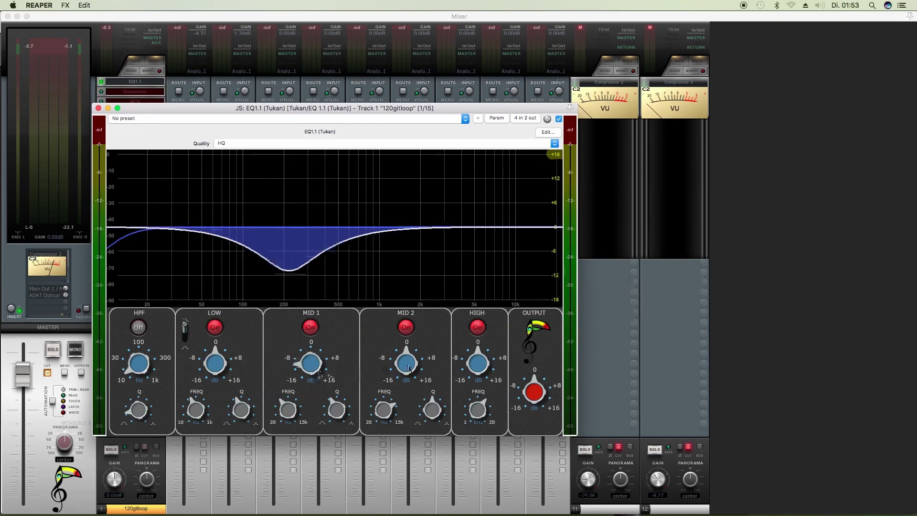
drag(410, 369, 418, 359)
drag(480, 368, 483, 356)
click(99, 108)
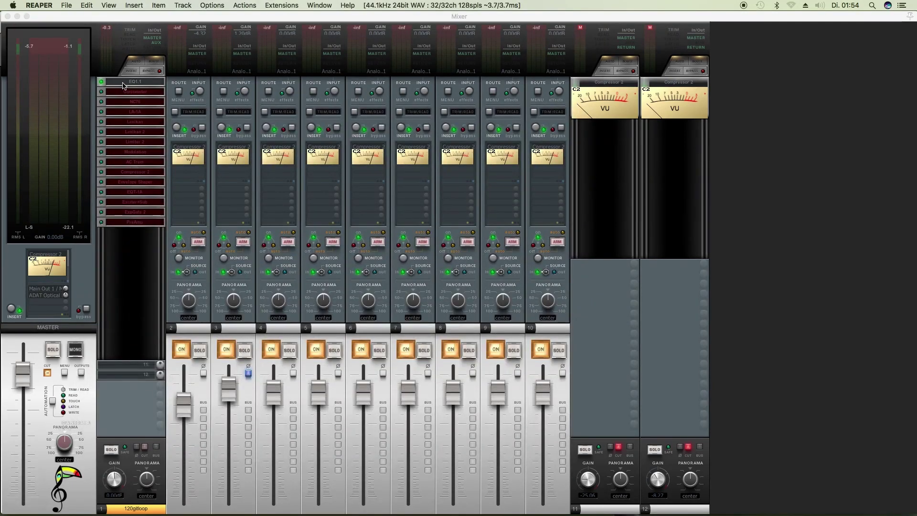
right_click(124, 85)
click(181, 210)
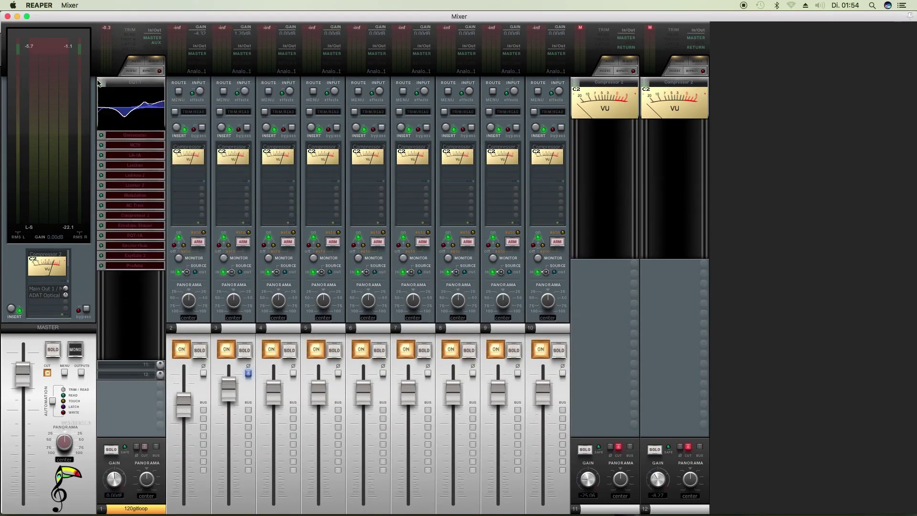
Embed the Goniometer display in track 1's mixer strip.
scroll(118, 84, down, 1)
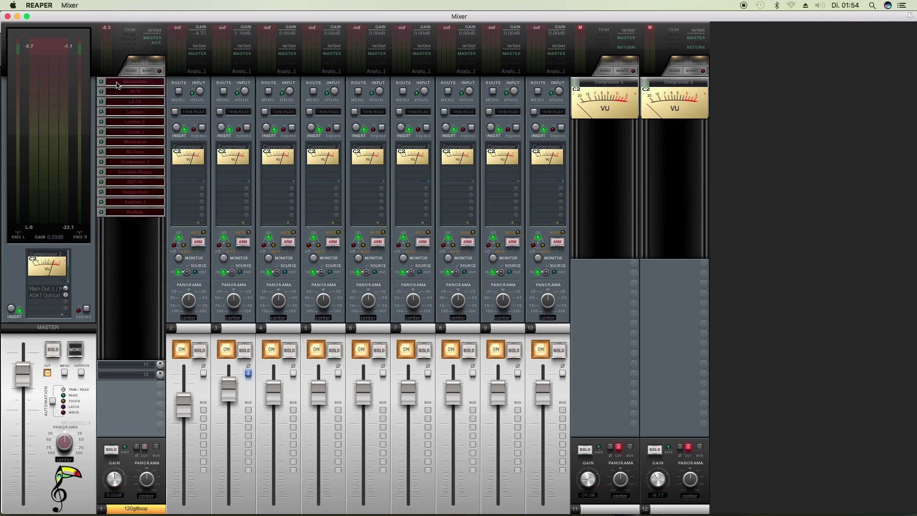
click(117, 85)
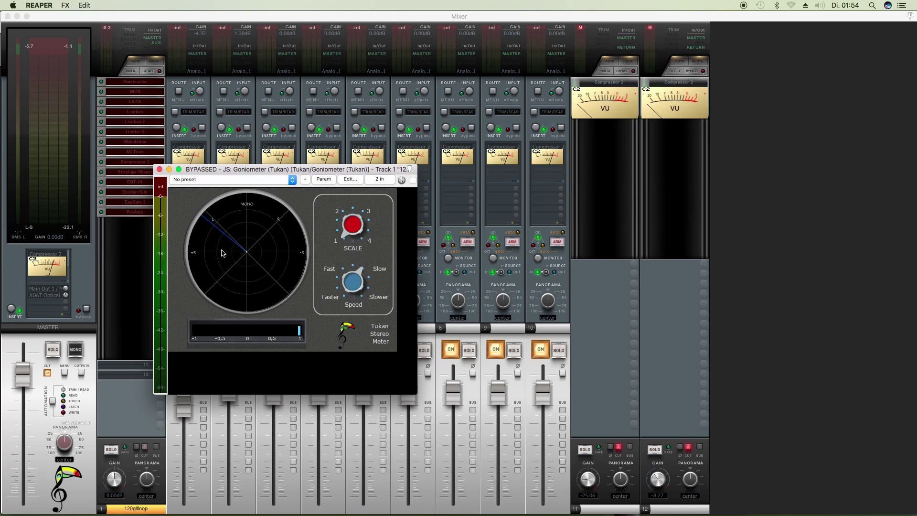
click(160, 169)
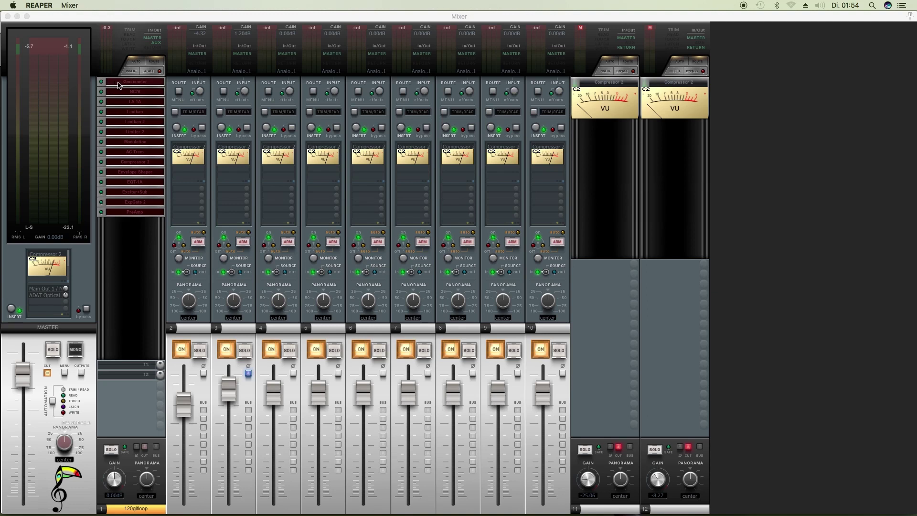
right_click(117, 85)
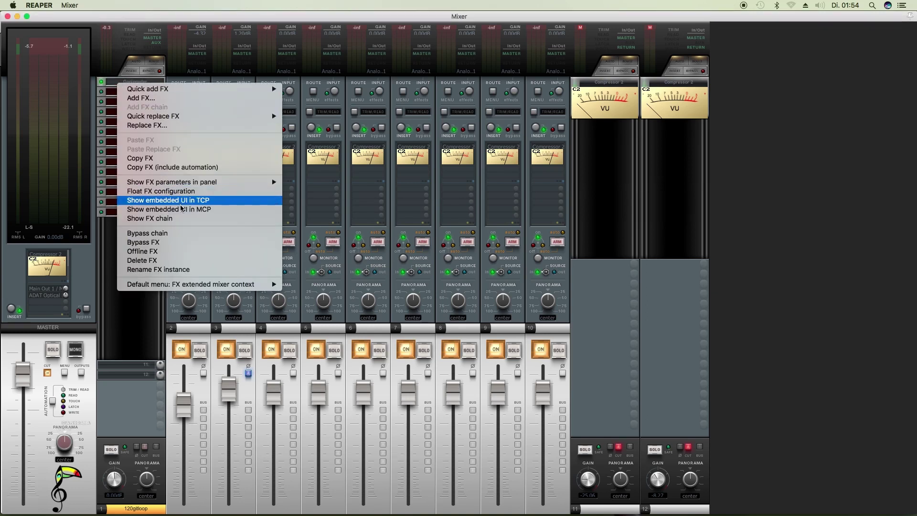
click(182, 210)
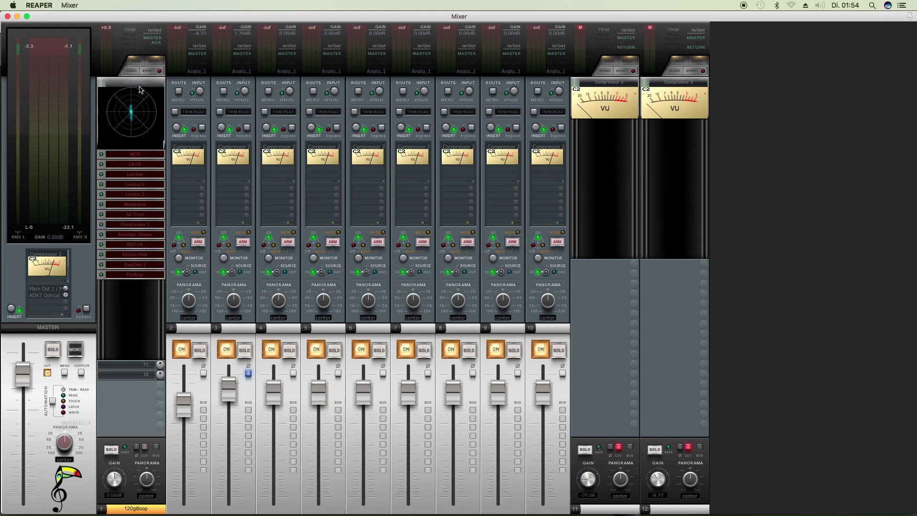
Open the NC76 compressor and raise its input level slightly.
scroll(138, 86, down, 3)
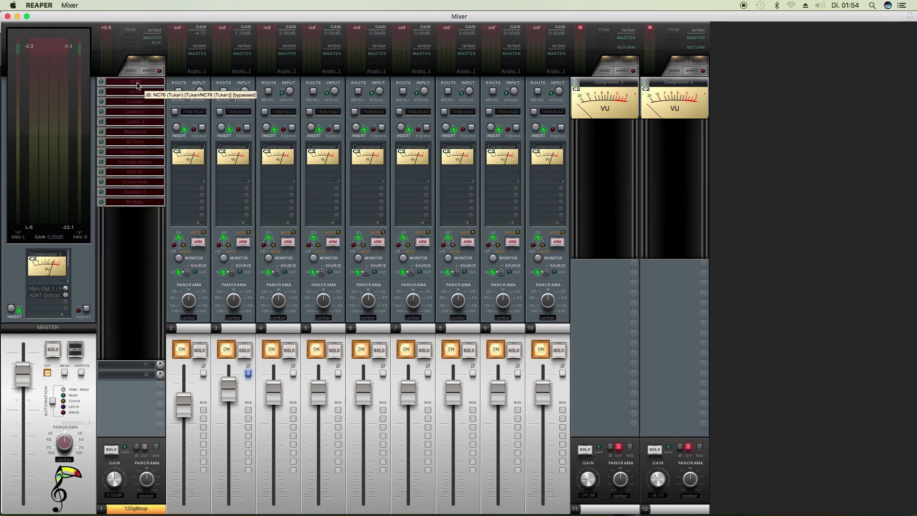
click(137, 86)
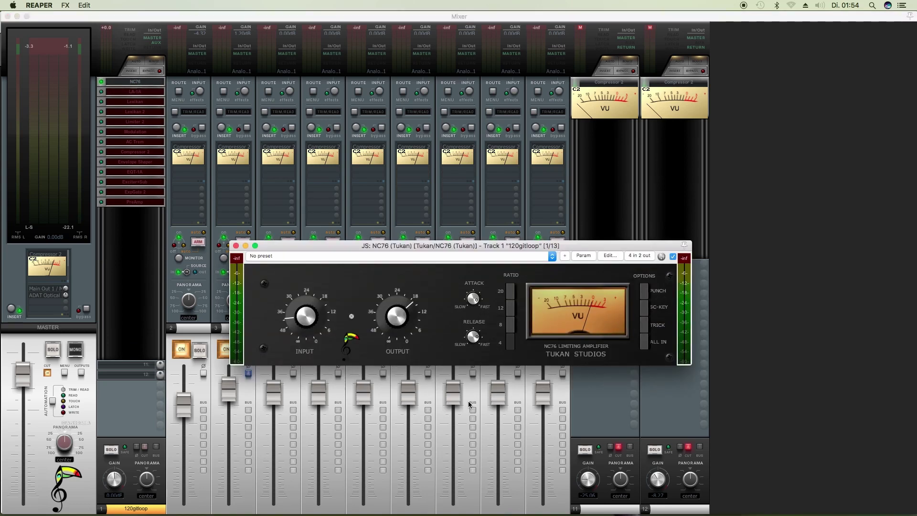
drag(311, 308, 320, 307)
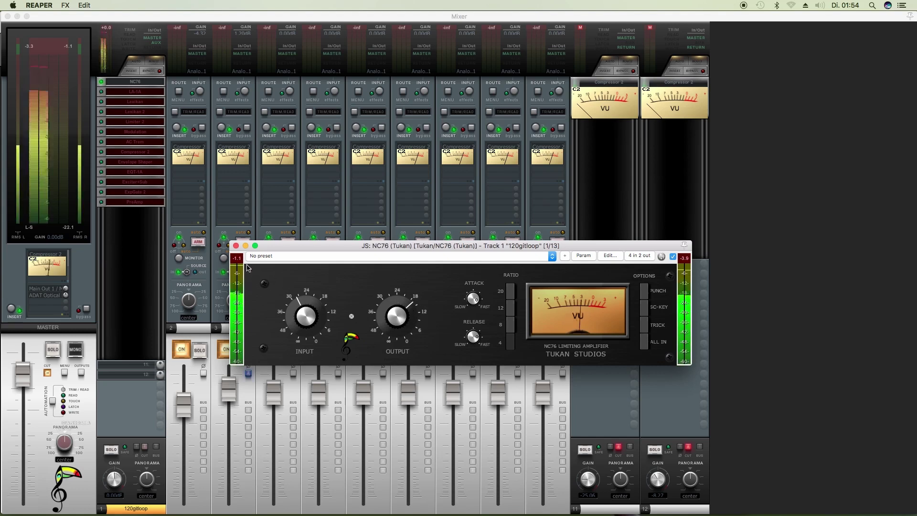
Close NC76, embed its interface in the mixer strip, and start playback.
click(236, 246)
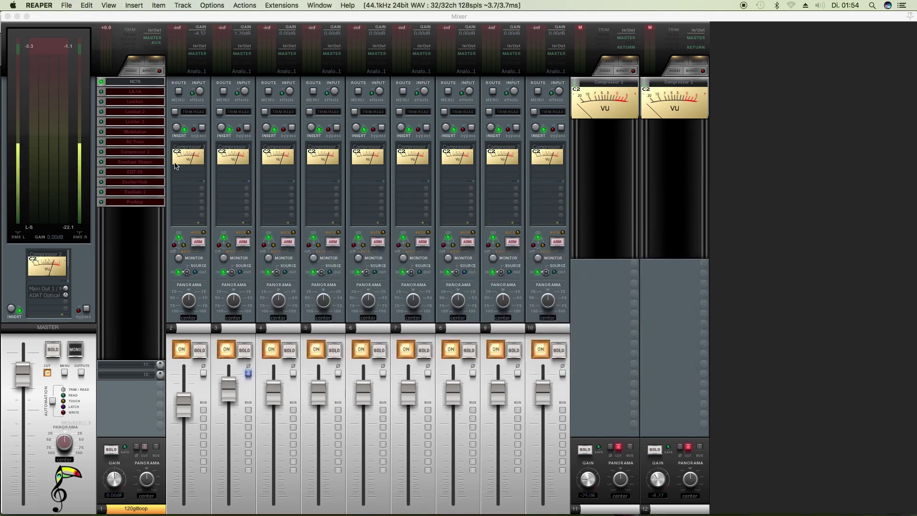
right_click(135, 82)
click(208, 208)
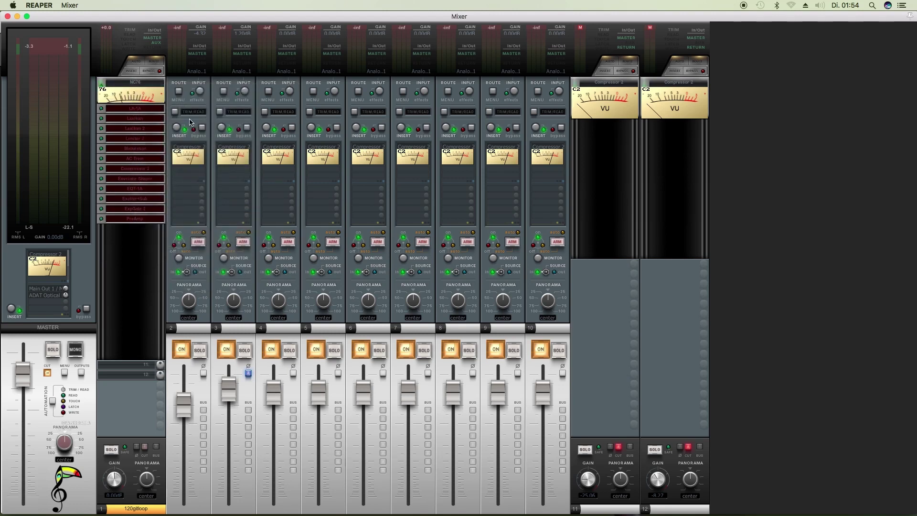
key(space)
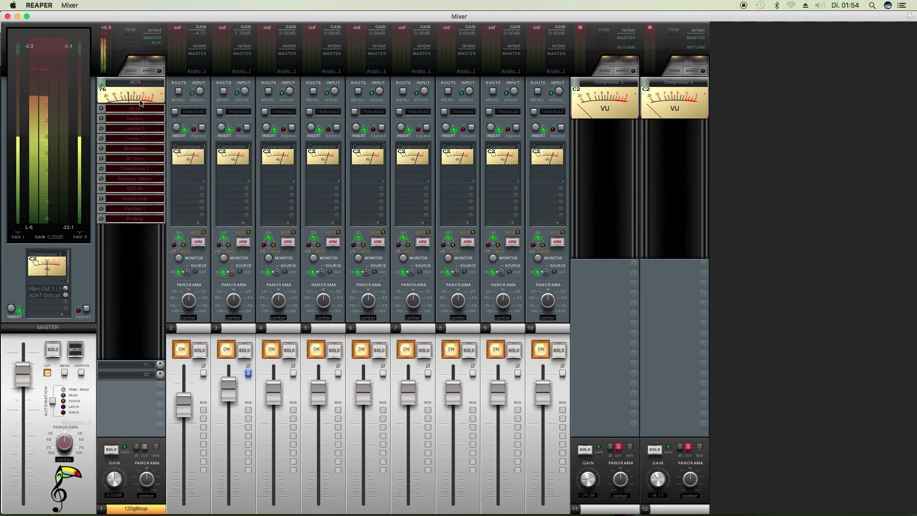
Increase the LA-1A peak reduction and embed its interface in the strip.
scroll(129, 86, down, 1)
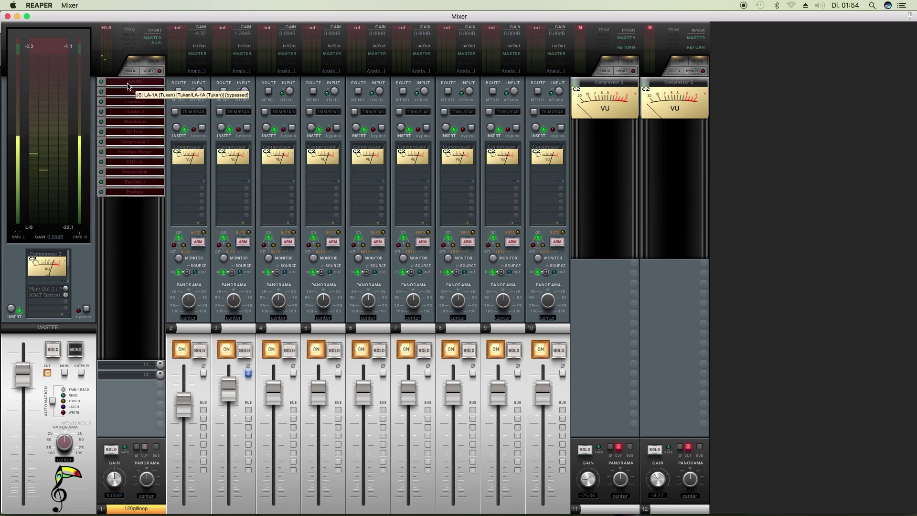
click(128, 85)
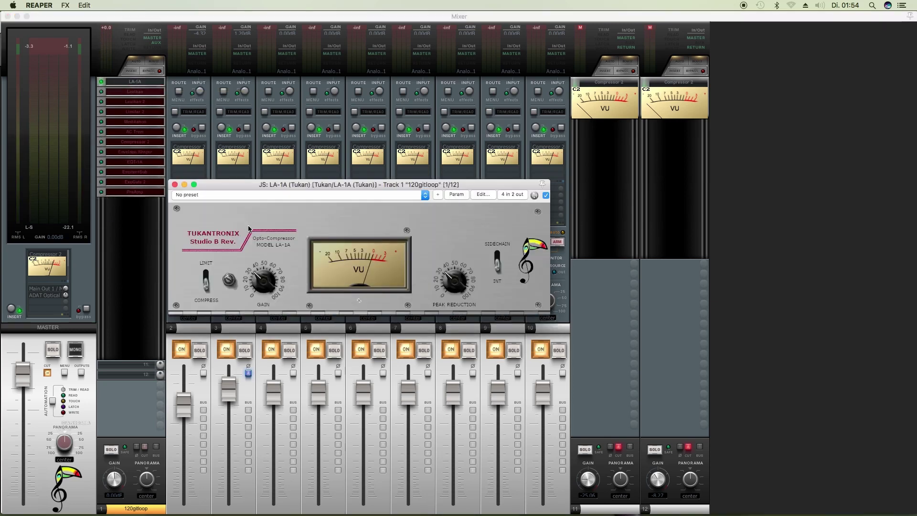
drag(450, 286, 454, 279)
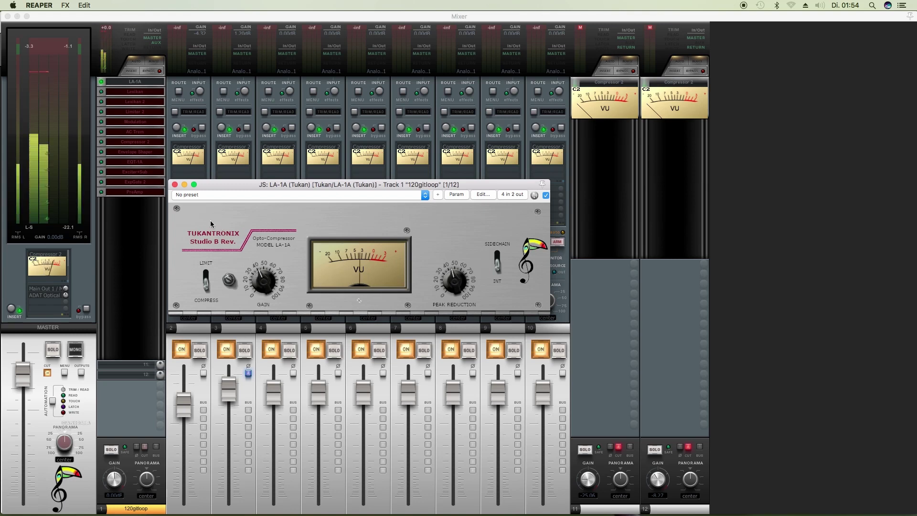
click(175, 184)
right_click(120, 81)
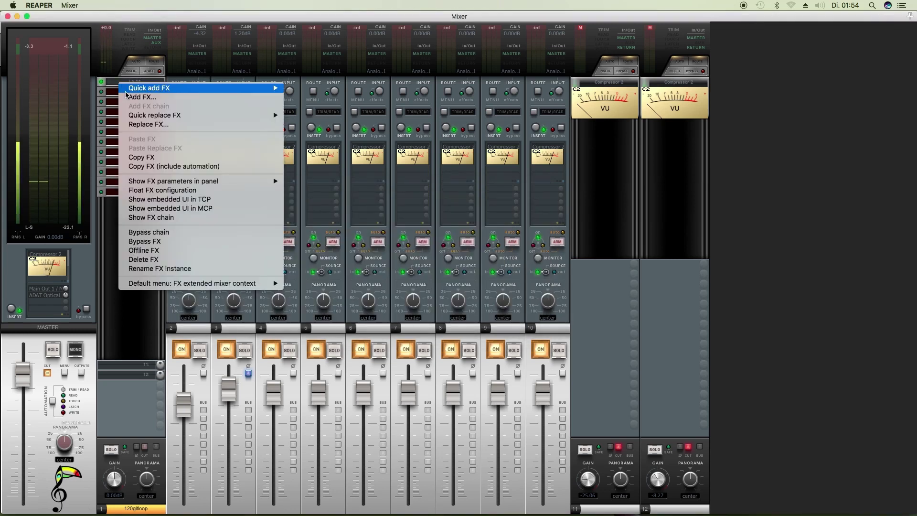
click(184, 210)
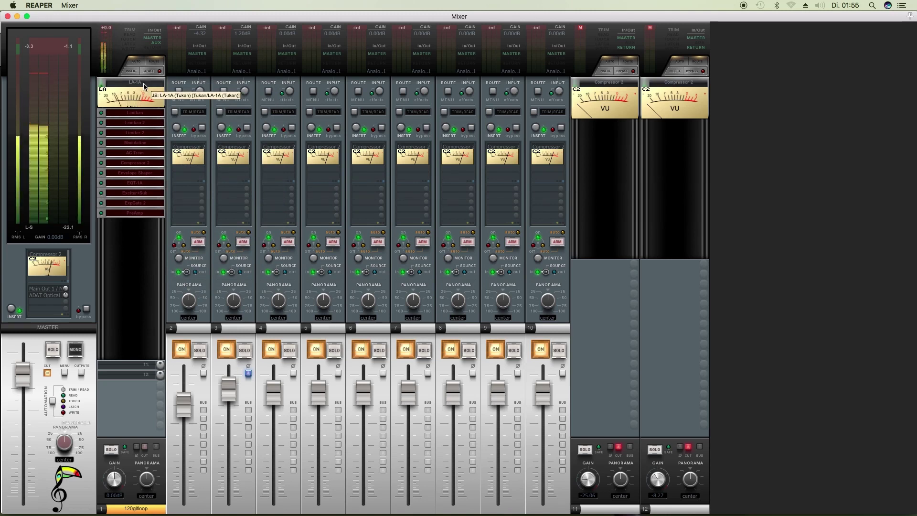
scroll(145, 86, down, 1)
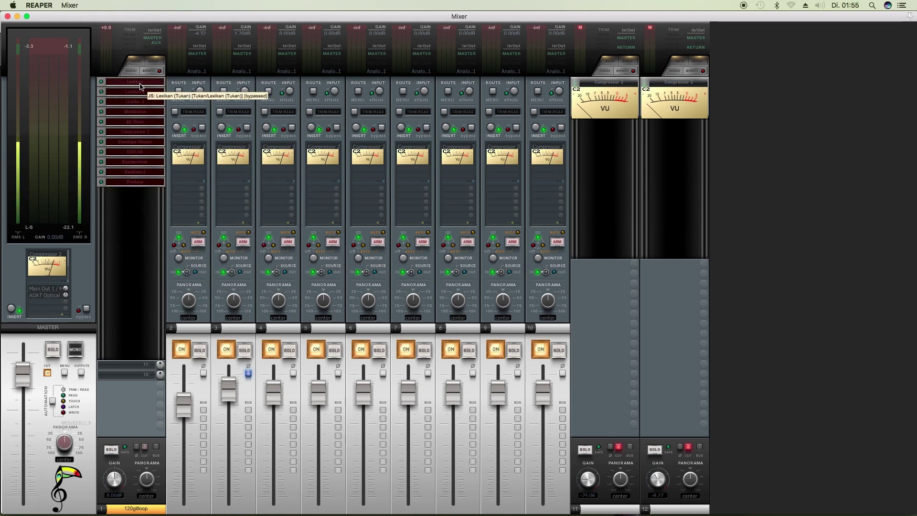
Reposition and narrow the Lexikan window, then embed Lexikan in the strip and play.
click(139, 82)
double_click(139, 82)
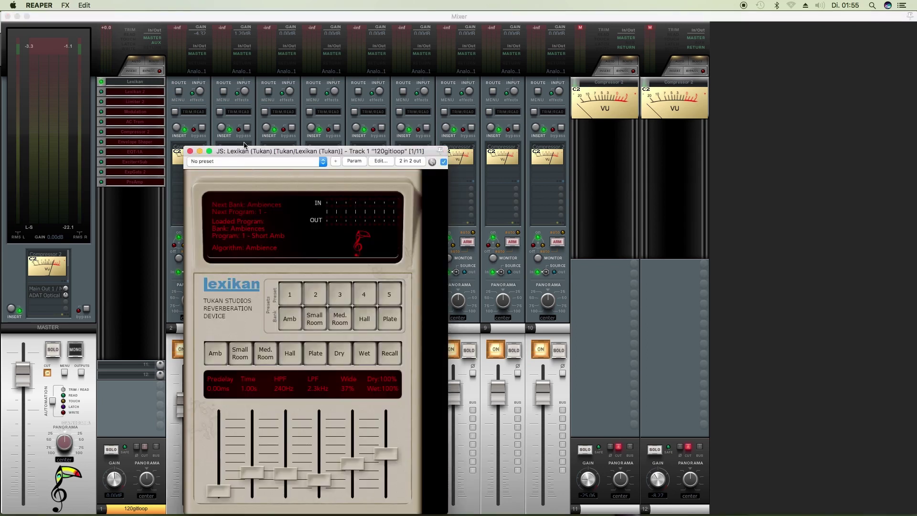
drag(267, 150, 406, 59)
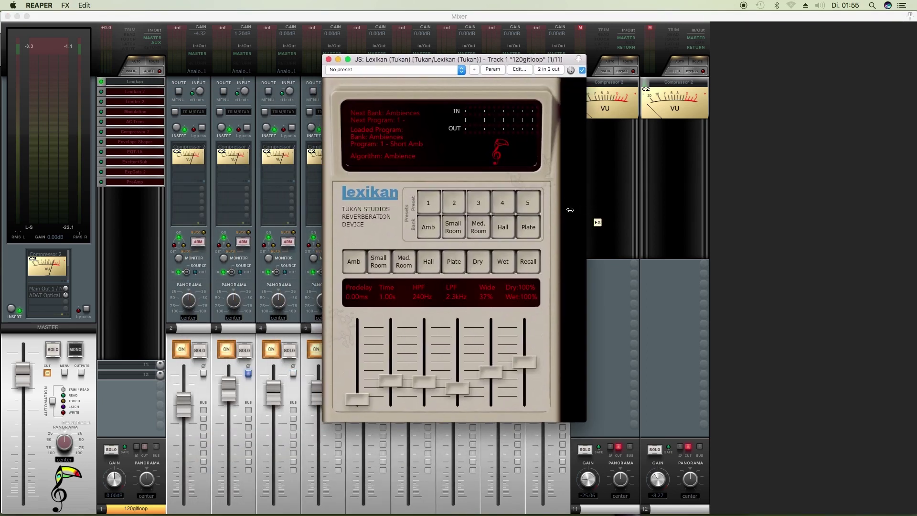
drag(570, 210, 542, 210)
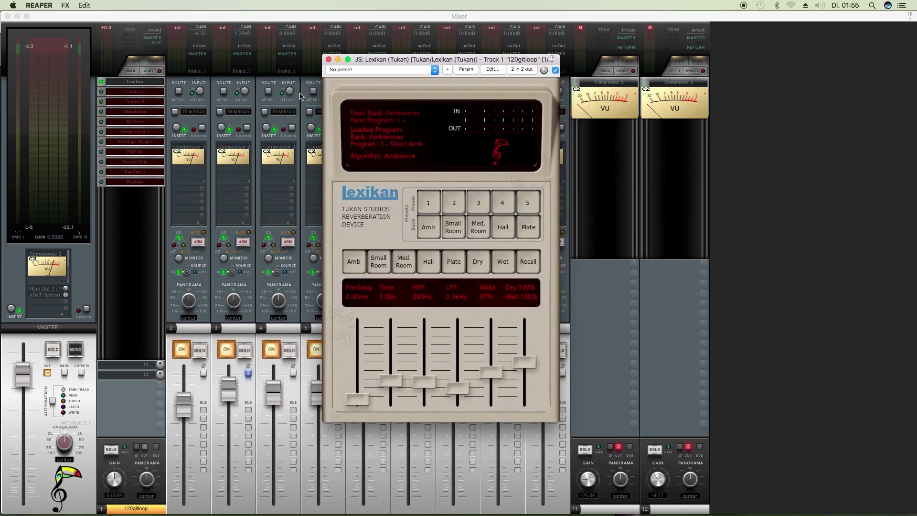
click(329, 59)
right_click(132, 82)
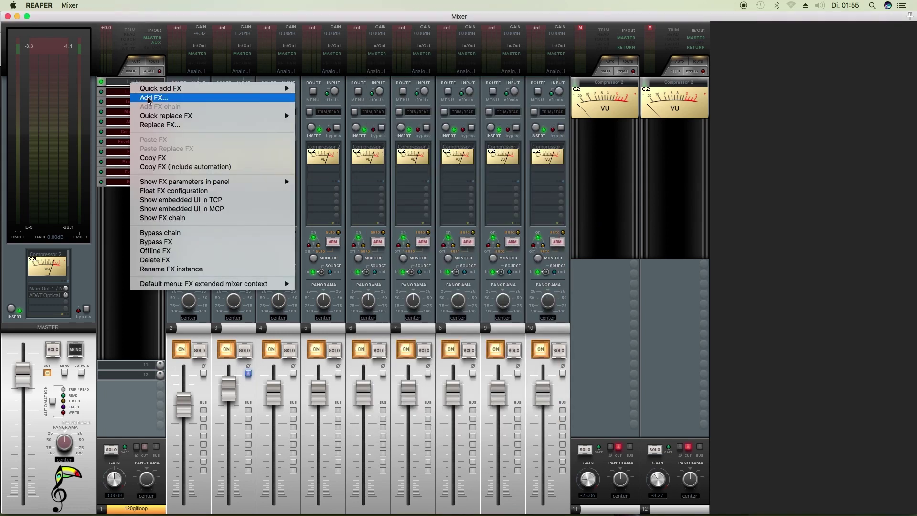
click(205, 209)
key(space)
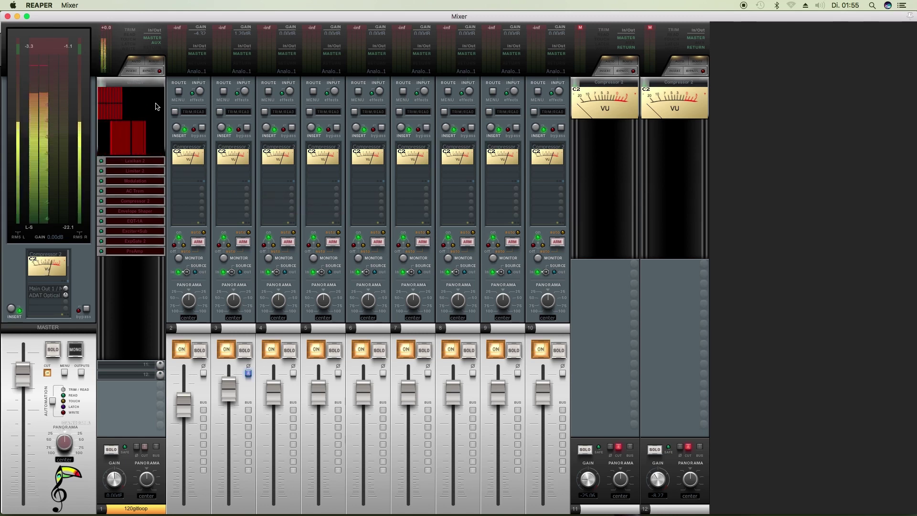
Embed the Lexikan 2 reverb interface in the mixer strip and resume playback.
click(133, 86)
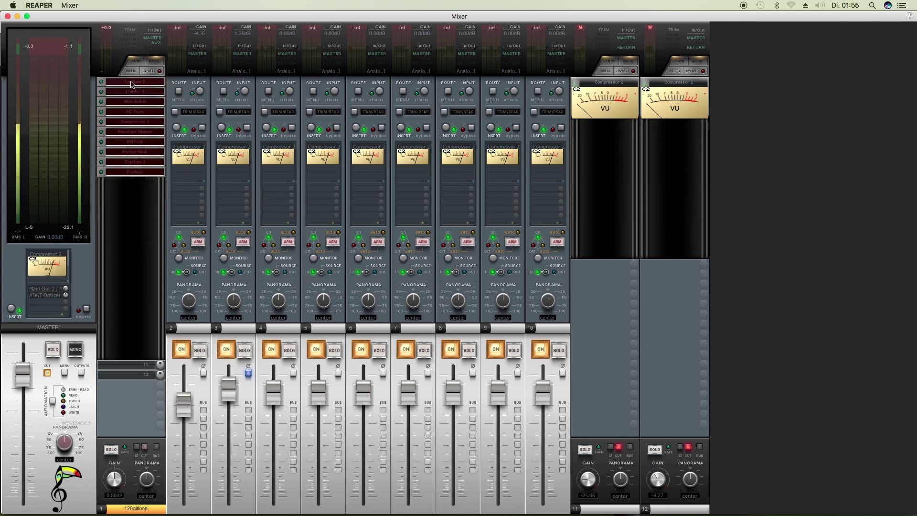
click(131, 86)
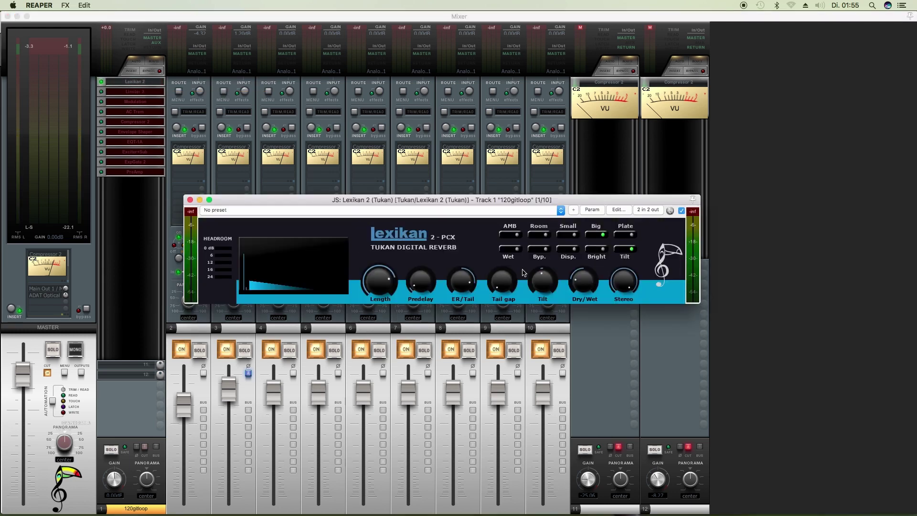
click(189, 200)
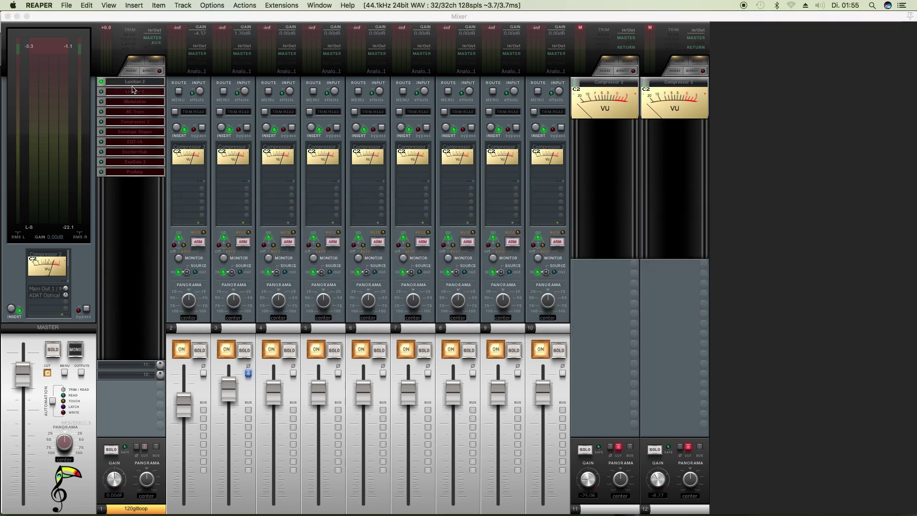
right_click(135, 84)
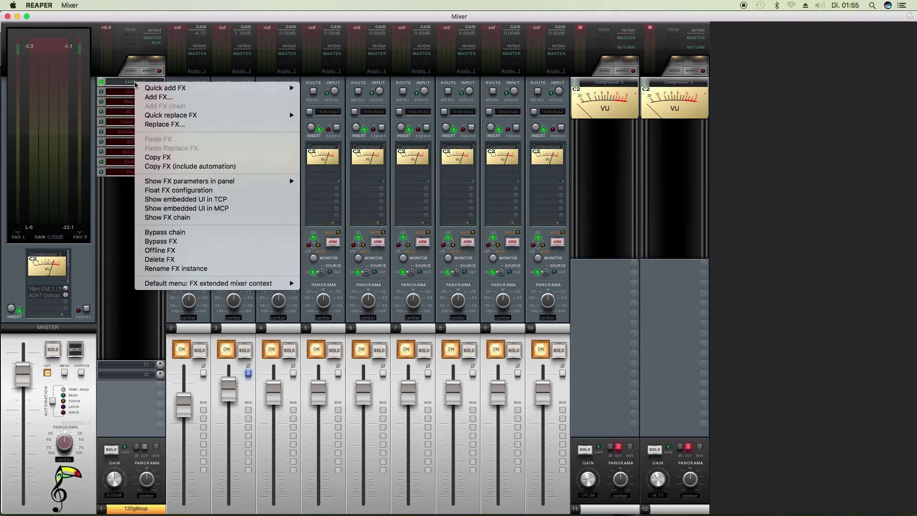
click(190, 209)
key(space)
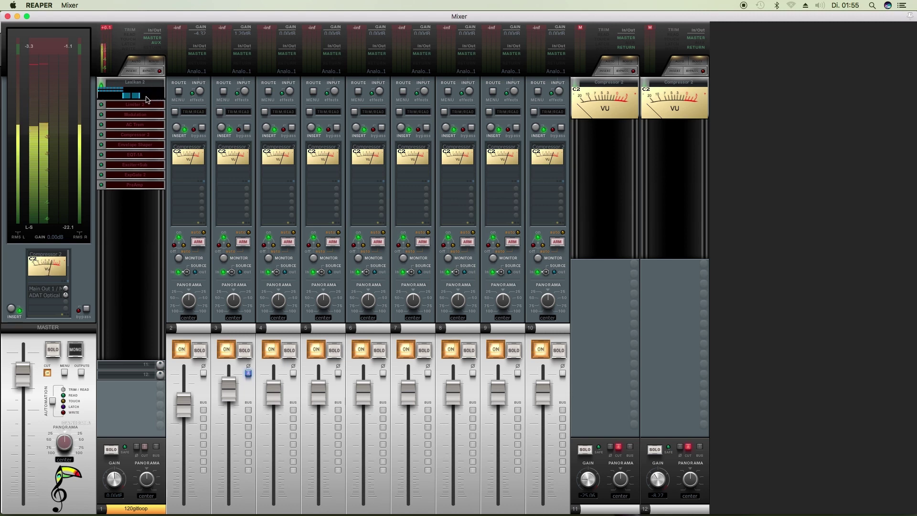
scroll(140, 91, down, 1)
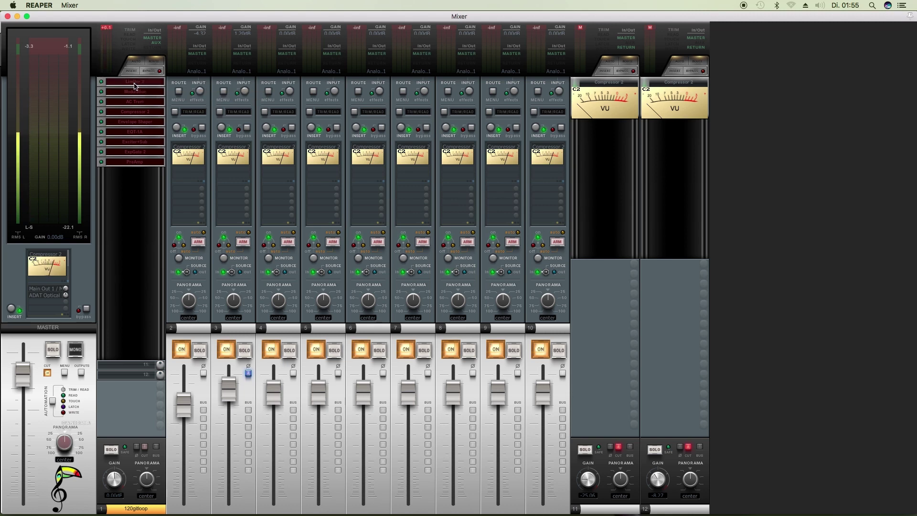
Adjust Limiter 2's output ceiling during playback and embed its meters in track 1's strip.
click(134, 82)
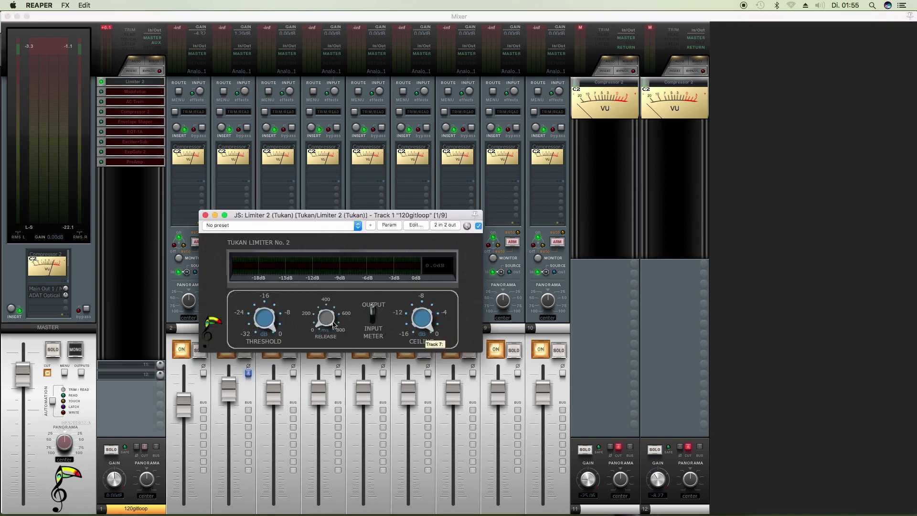
key(space)
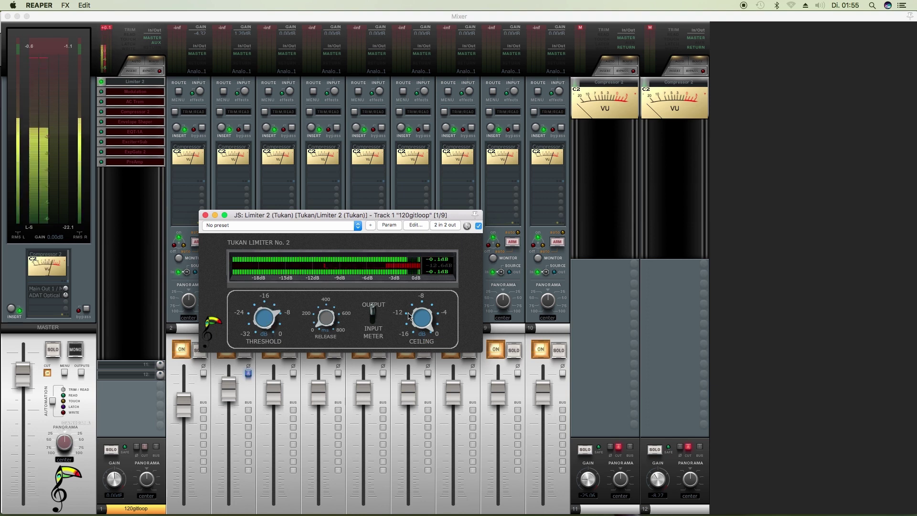
drag(416, 319, 408, 329)
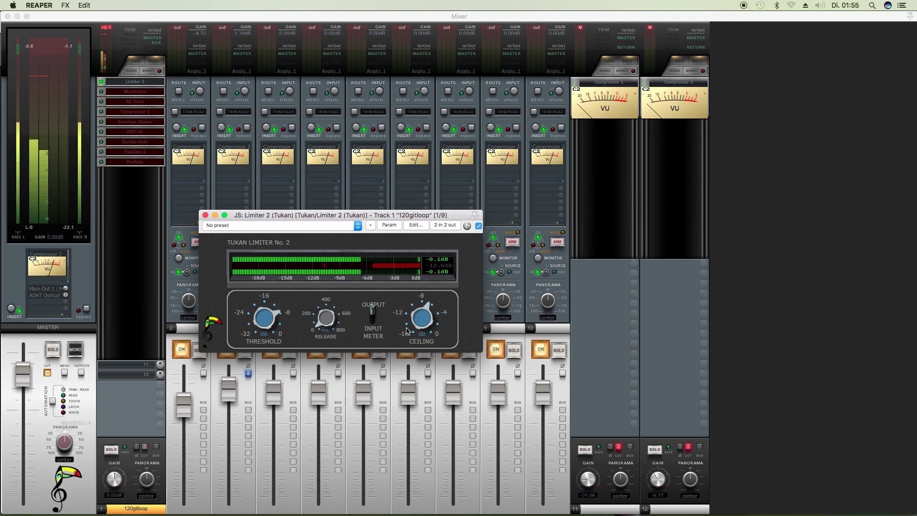
click(204, 216)
right_click(131, 83)
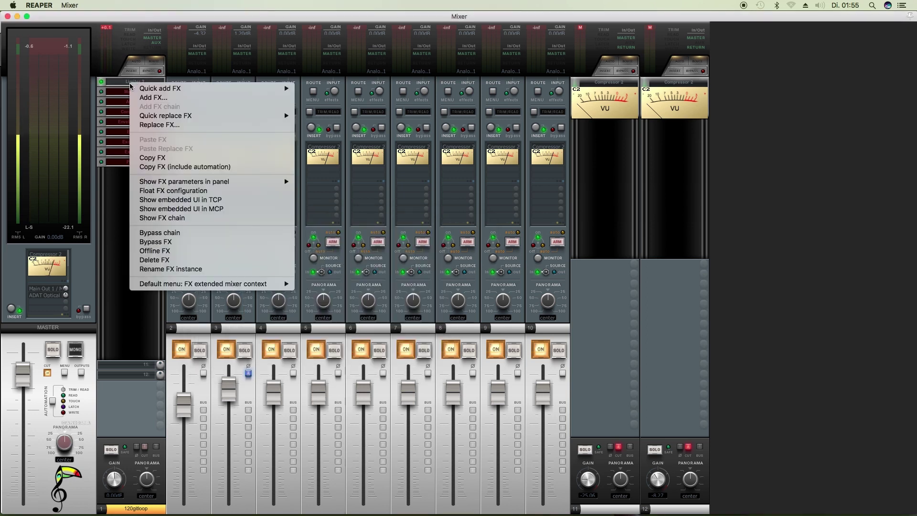
click(253, 208)
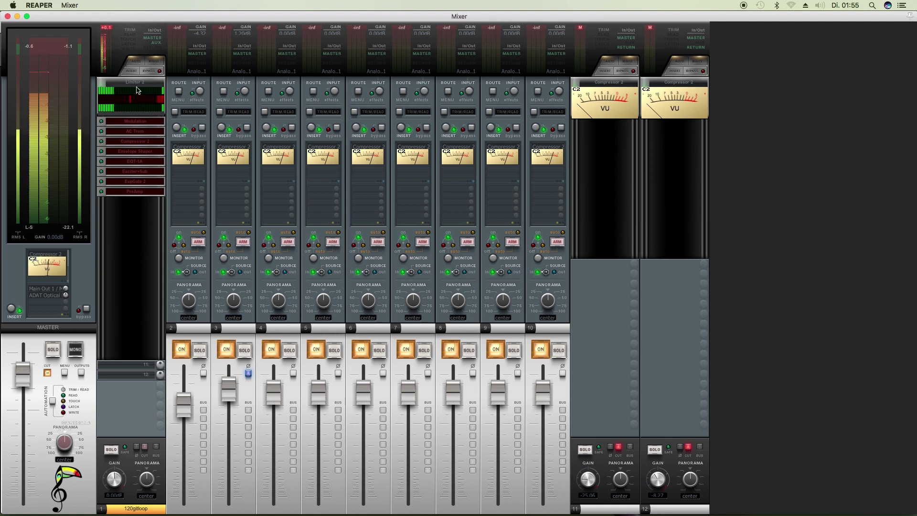
scroll(131, 86, down, 1)
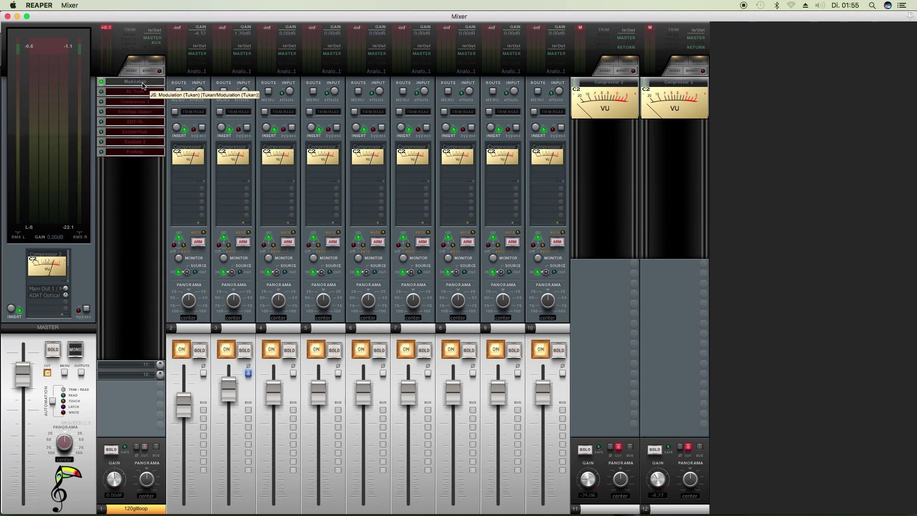
Check the Modulation window, embed its animated display in track 1's strip, and play.
click(142, 85)
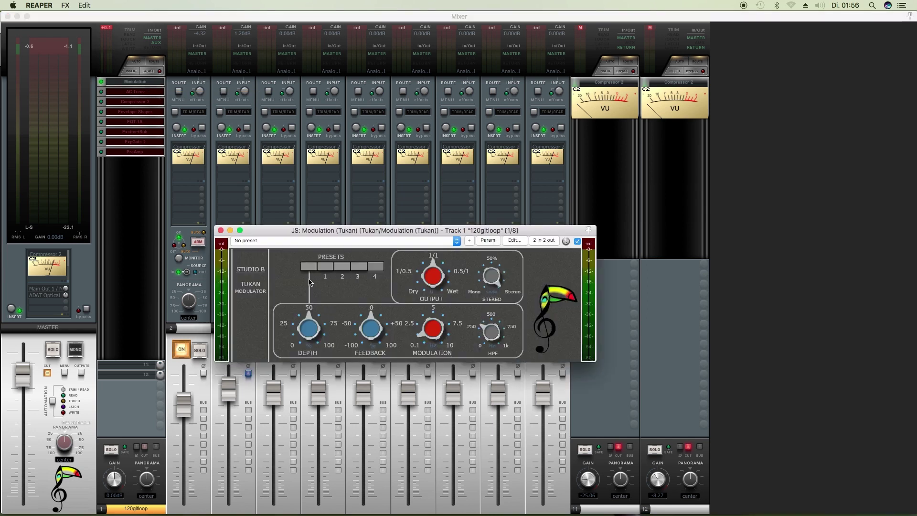
click(221, 231)
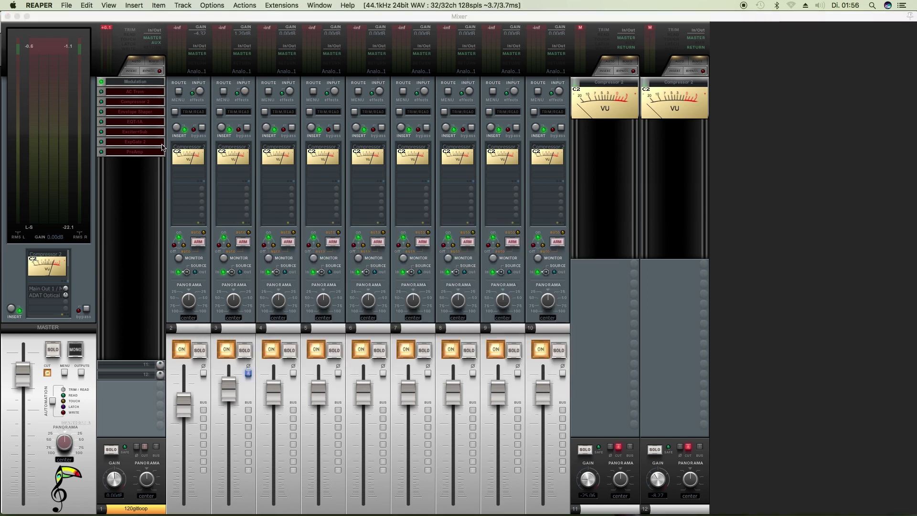
right_click(138, 85)
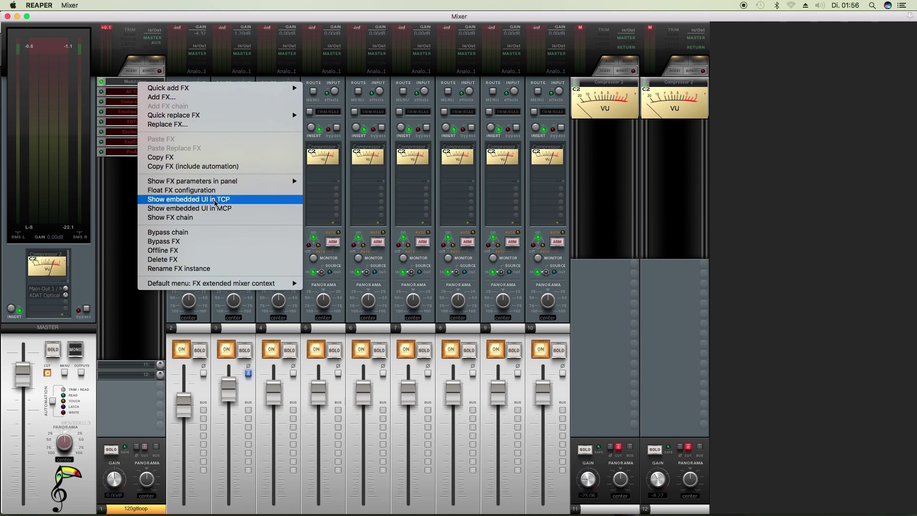
click(223, 210)
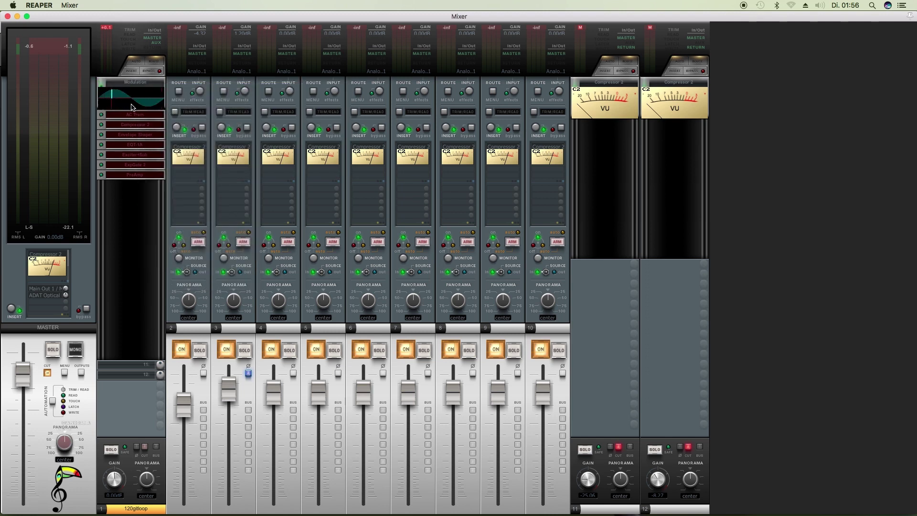
key(space)
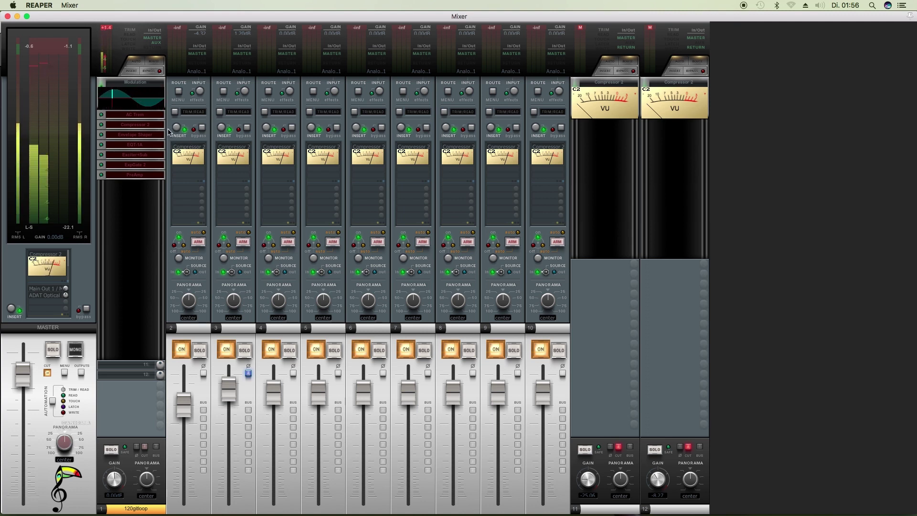
scroll(135, 88, down, 1)
Turn up AC Trem's tremolo depth and reverb, then embed its controls in the strip.
click(135, 84)
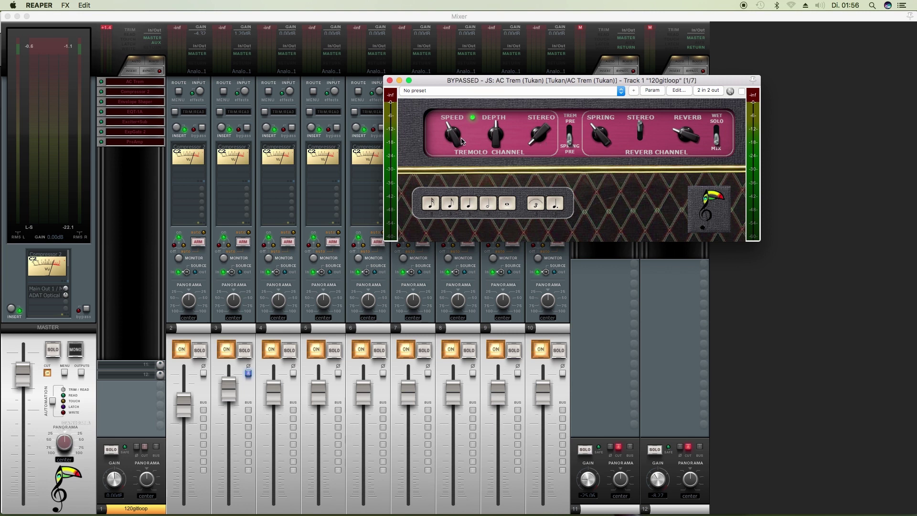
drag(621, 85, 599, 87)
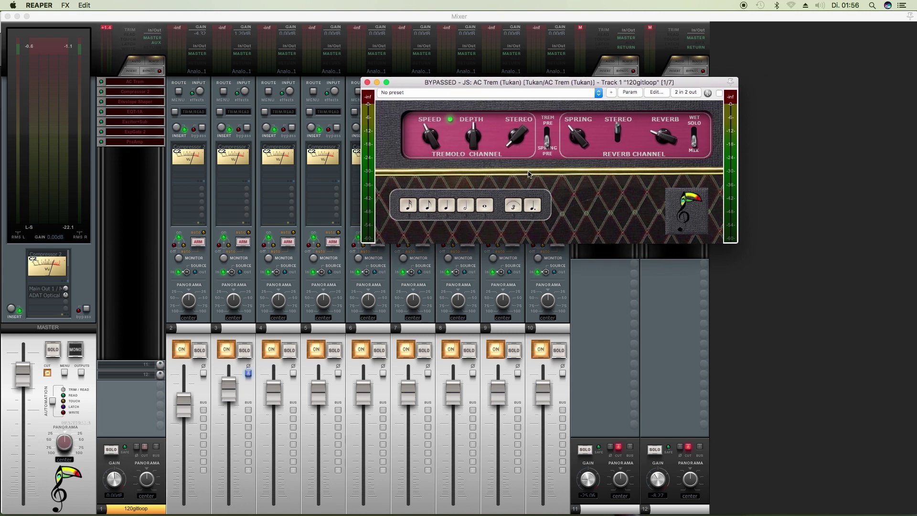
mouse_move(471, 144)
mouse_down()
mouse_move(471, 121)
mouse_move(472, 145)
mouse_up()
drag(668, 141, 668, 126)
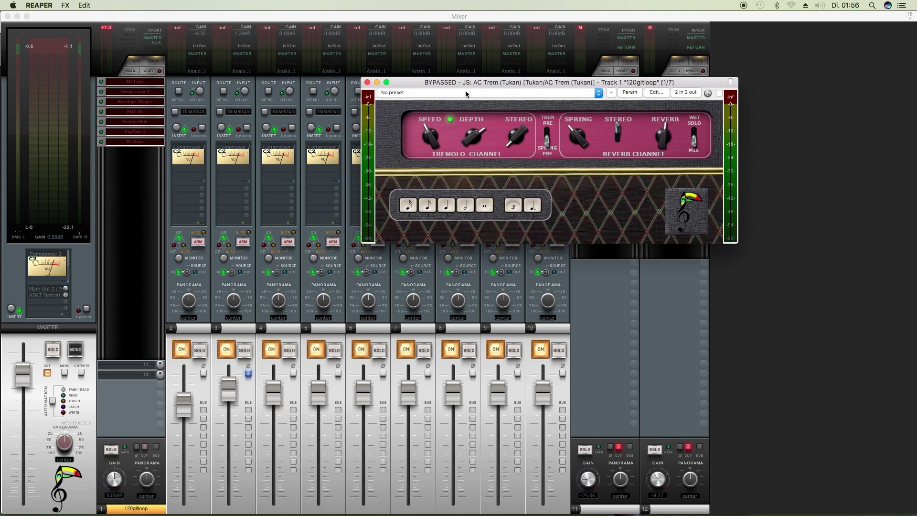
click(367, 82)
right_click(136, 83)
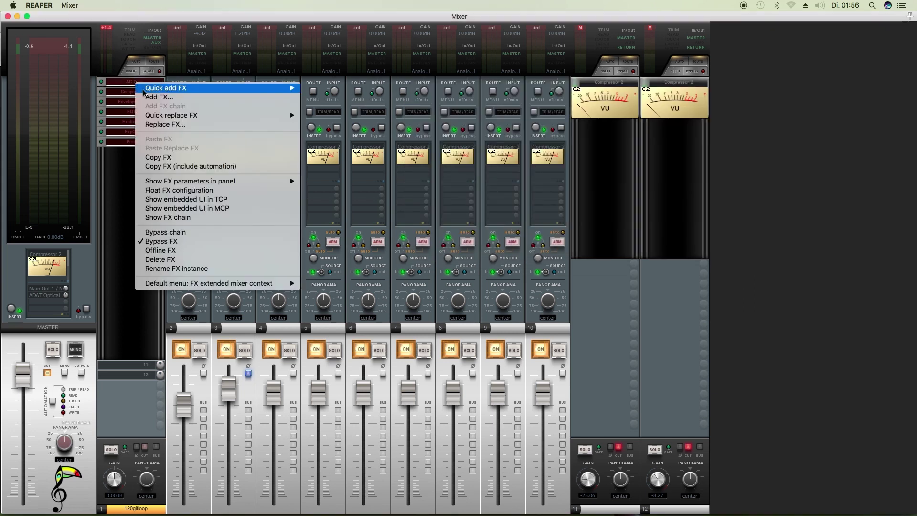
click(209, 208)
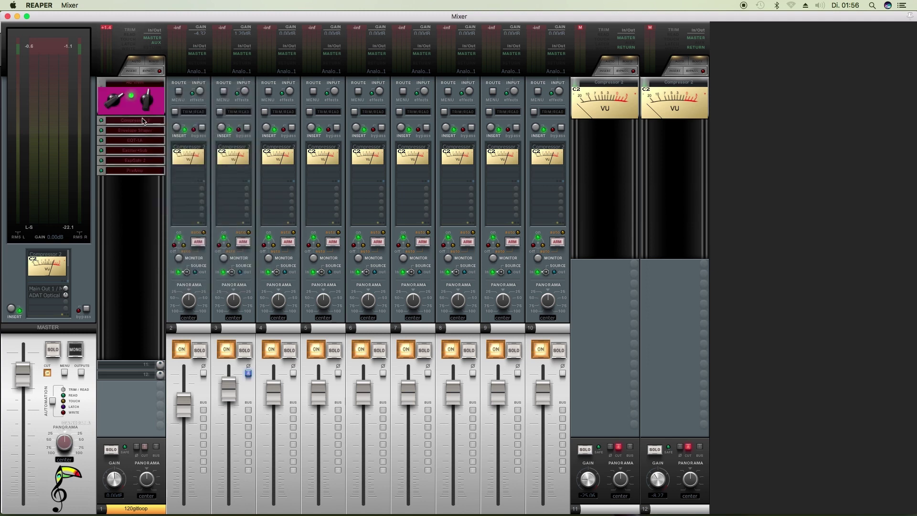
Enable the bypassed AC Trem plugin and start playback.
double_click(132, 89)
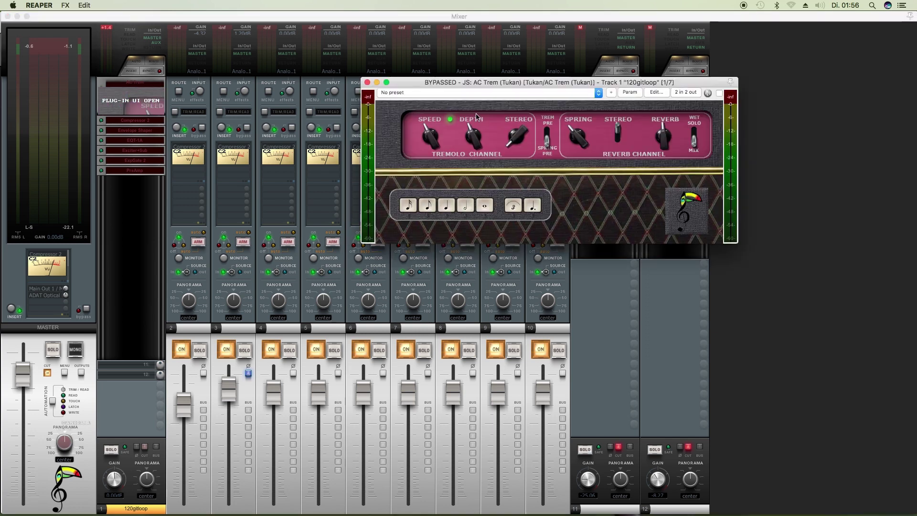
click(719, 93)
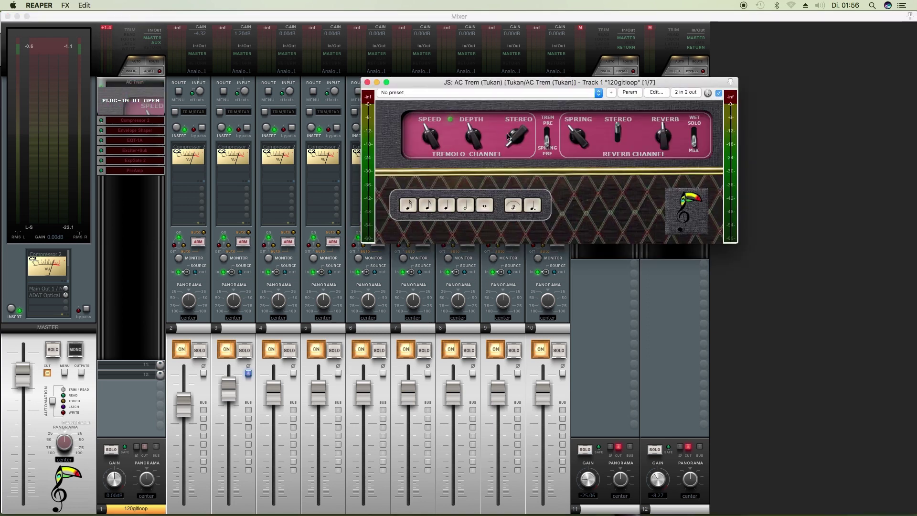
click(367, 82)
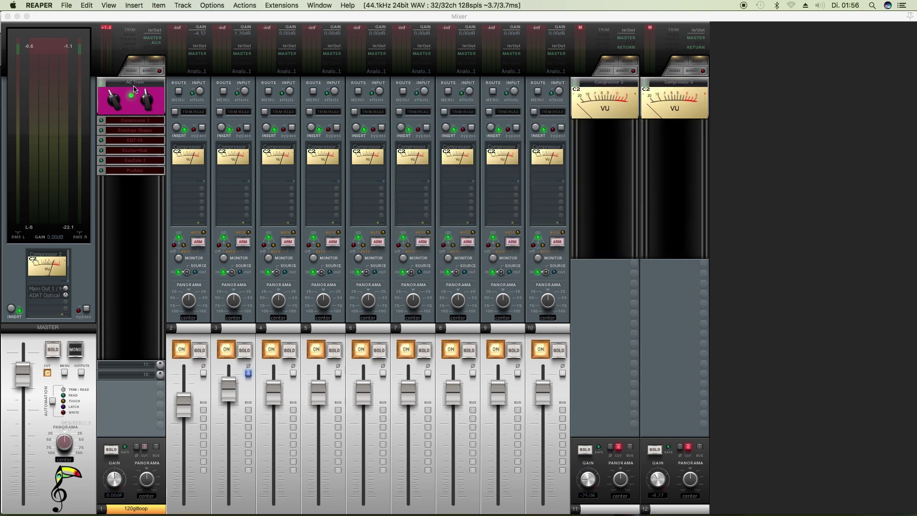
key(space)
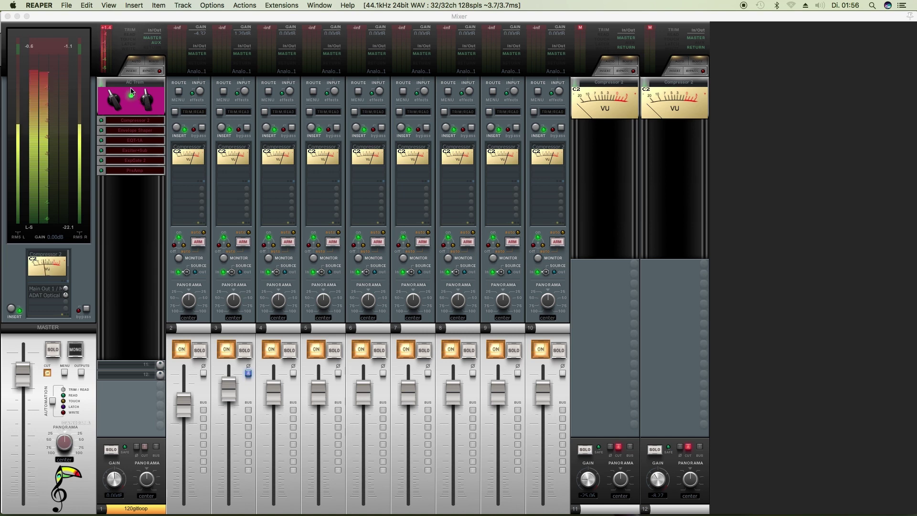
click(117, 63)
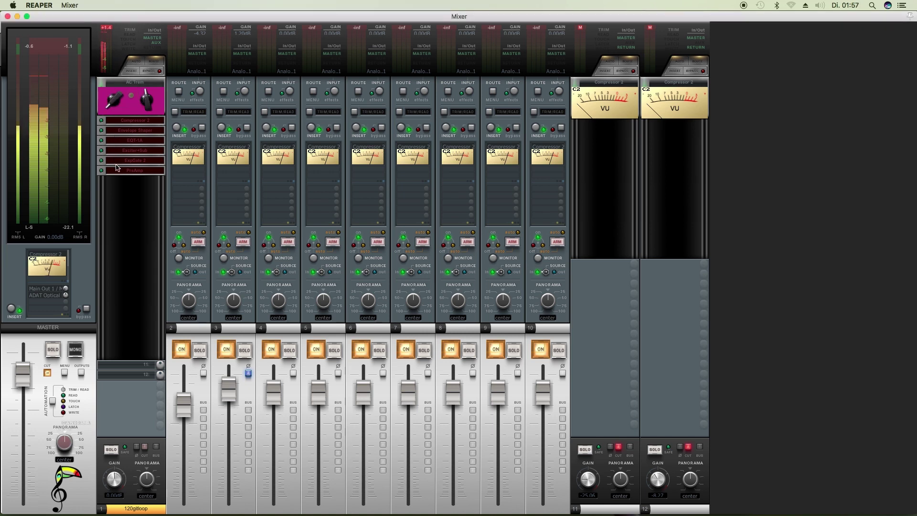
Open the Compressor 2 window, move it off track 1's plugins, and close it.
alt+click(130, 86)
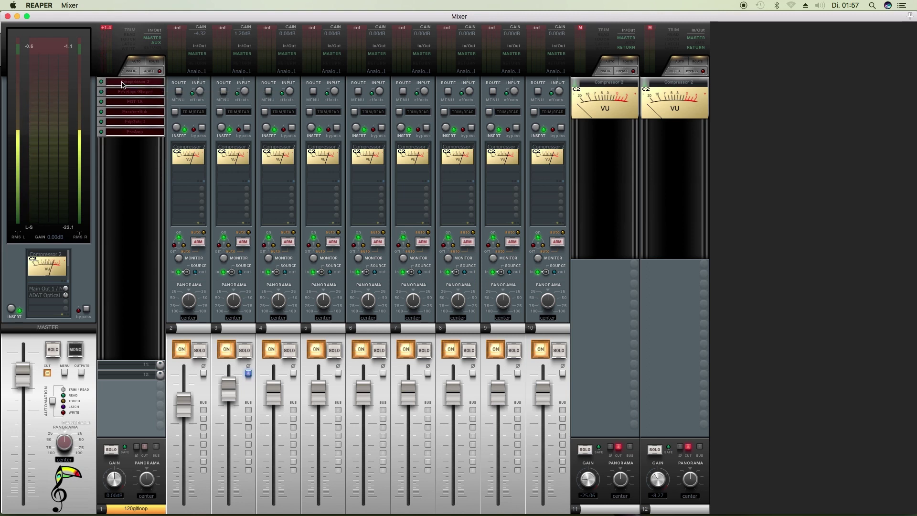
click(123, 85)
double_click(124, 84)
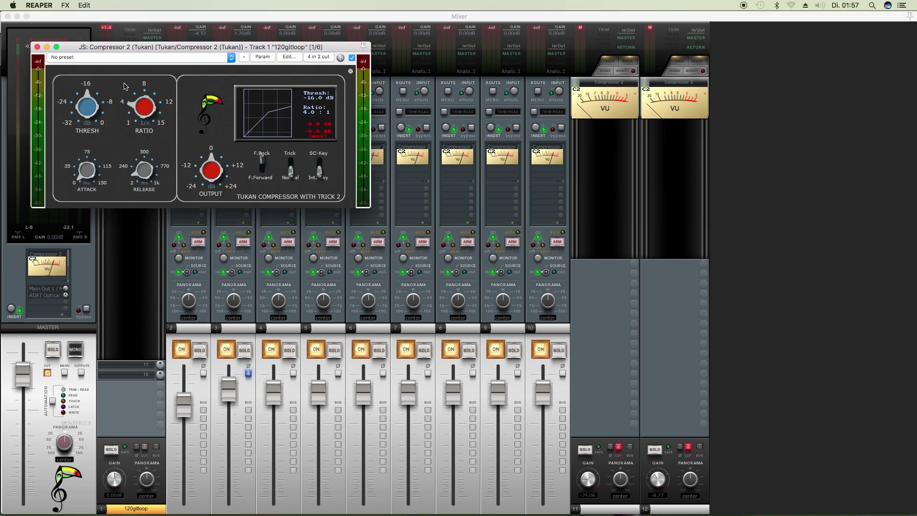
drag(197, 50, 444, 70)
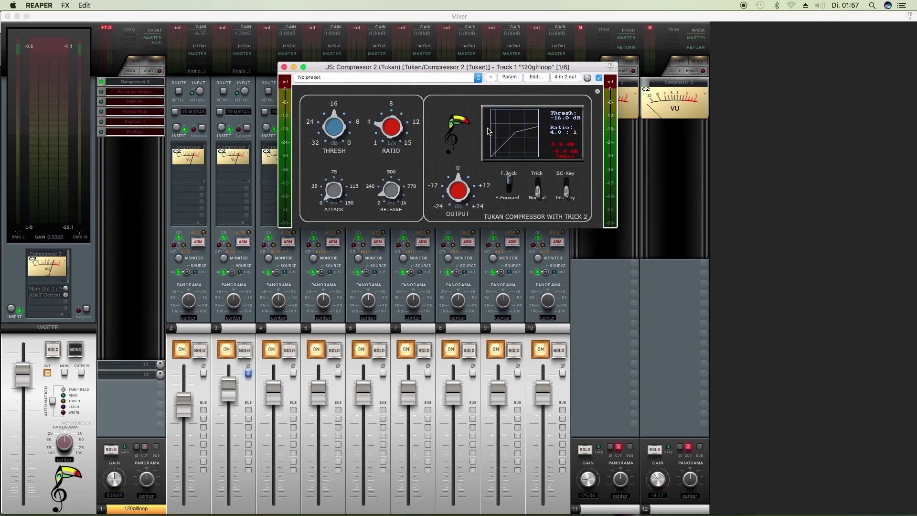
click(284, 67)
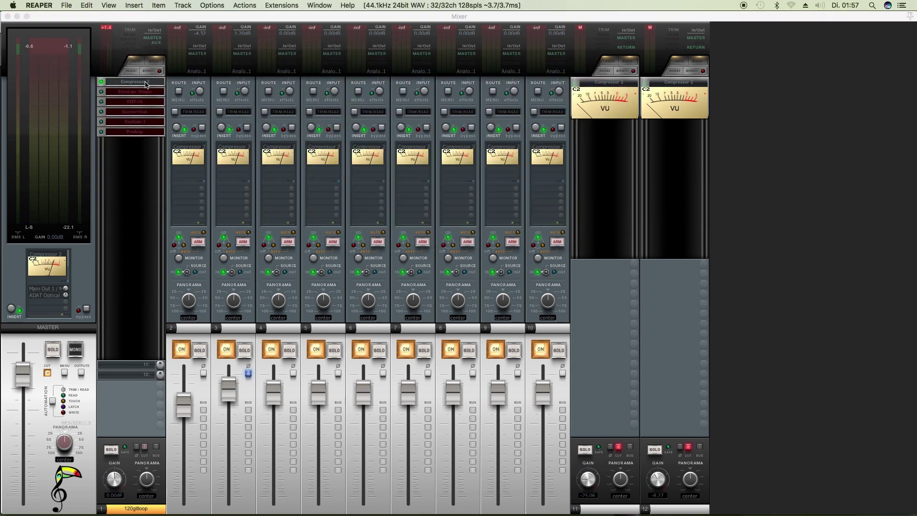
Embed Compressor 2 in track 1's strip and switch its display to a VU meter.
right_click(143, 82)
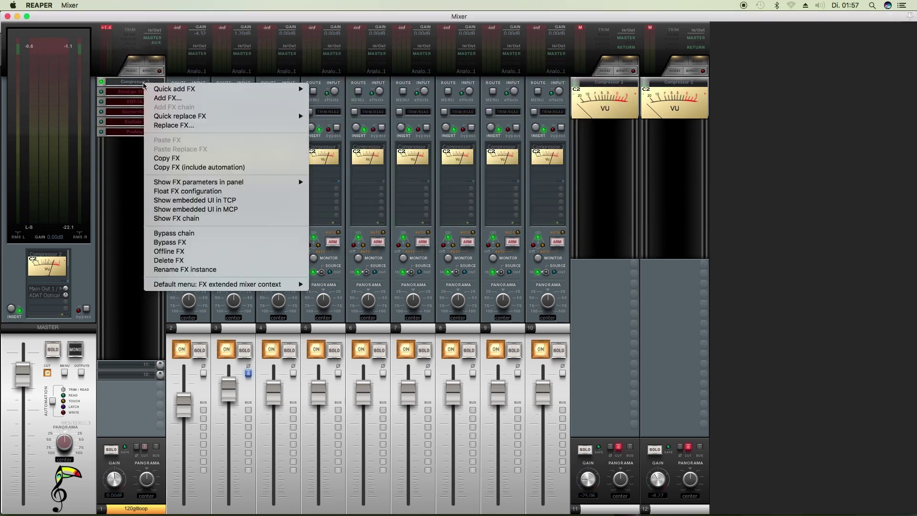
click(211, 210)
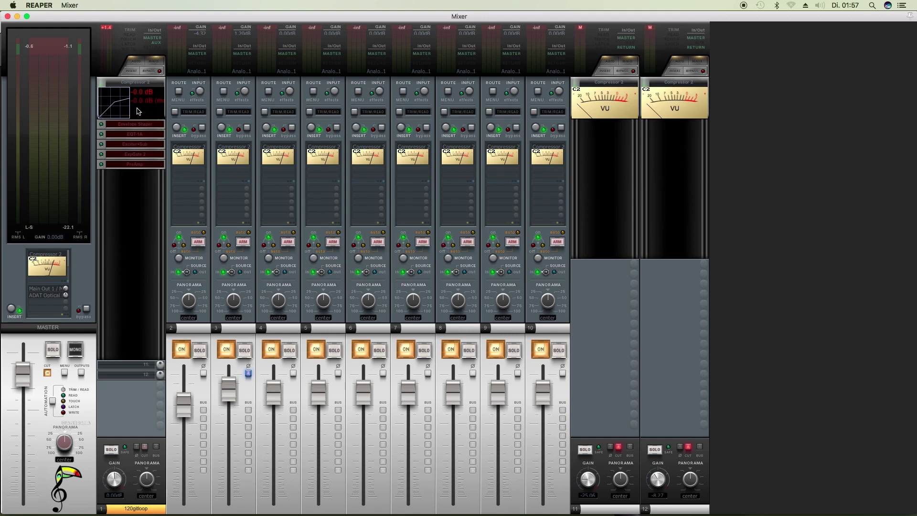
click(113, 105)
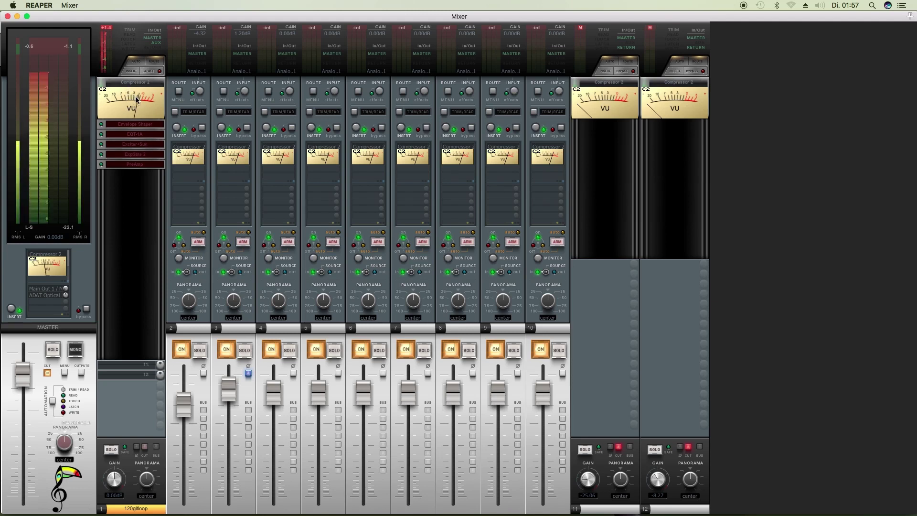
Raise the Envelope Shaper attack and slightly shorten its release.
alt+click(131, 82)
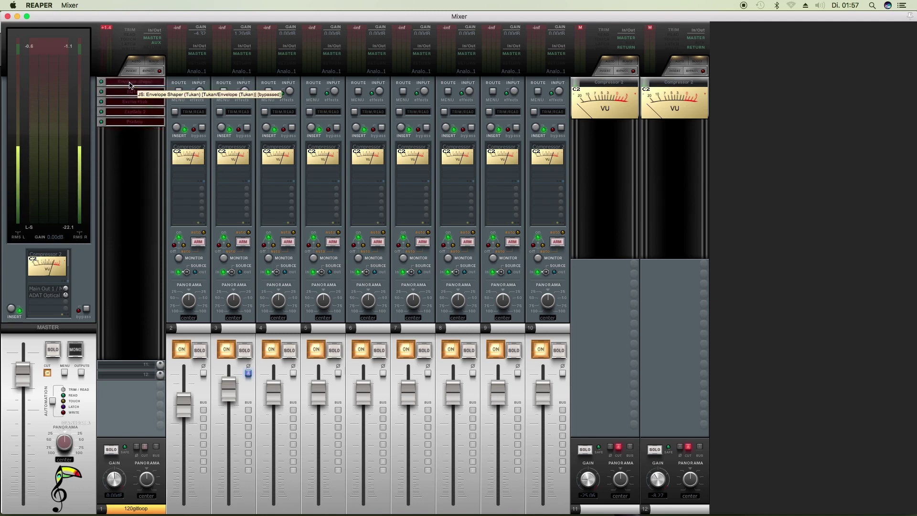
click(130, 82)
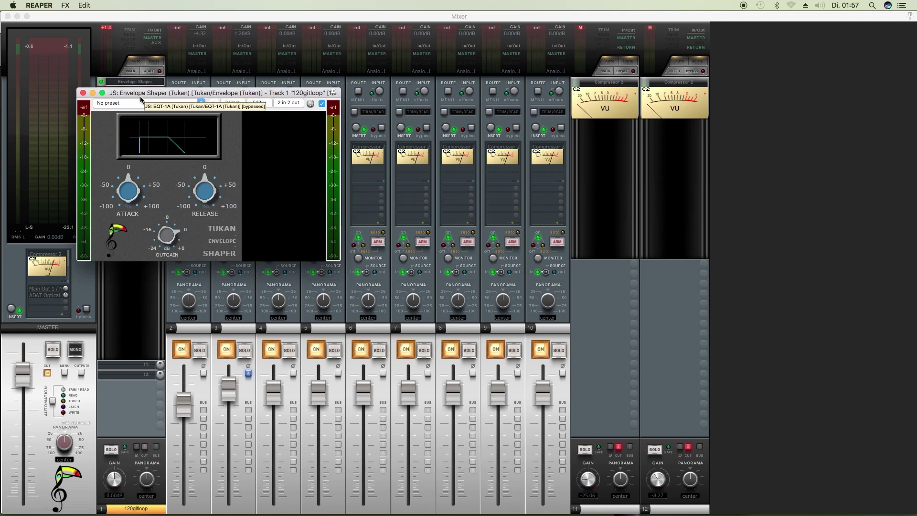
drag(145, 96, 267, 102)
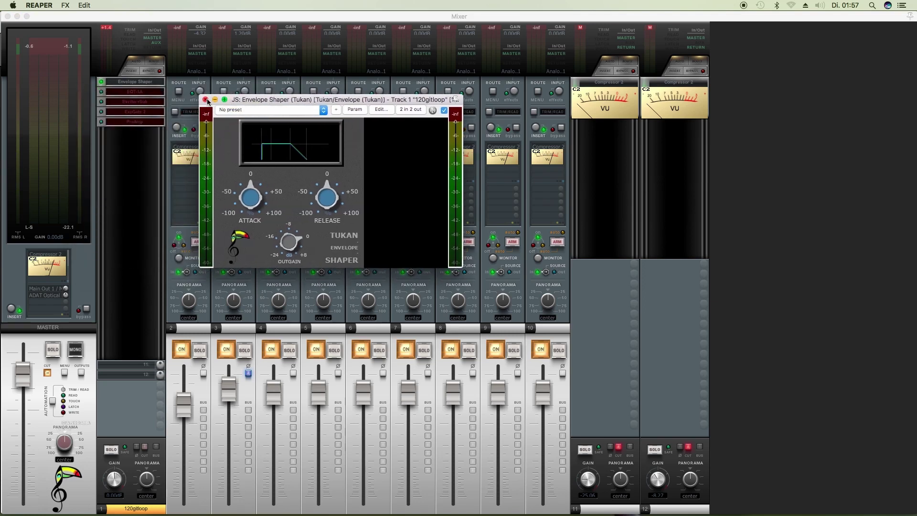
drag(257, 204, 260, 193)
drag(329, 201, 286, 241)
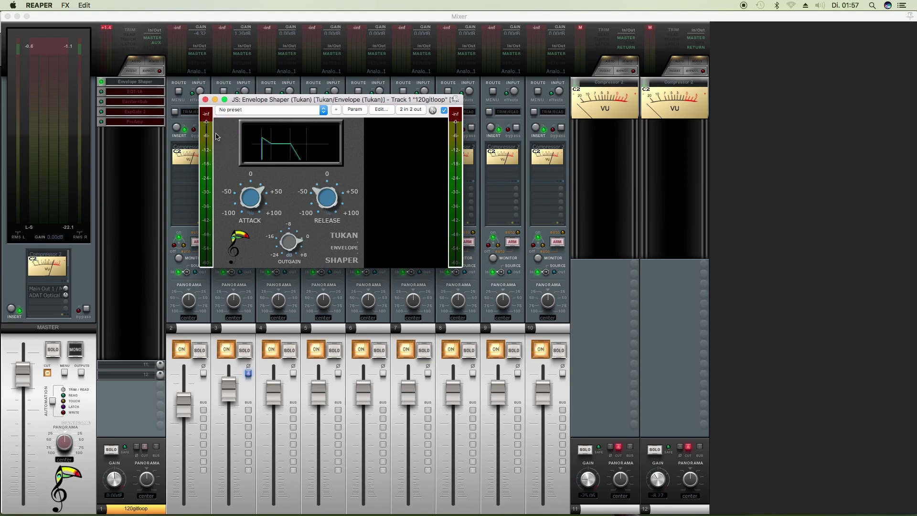
click(205, 99)
Embed the Envelope Shaper graph in the mixer strip, reshape the envelope there, then remove it.
right_click(125, 82)
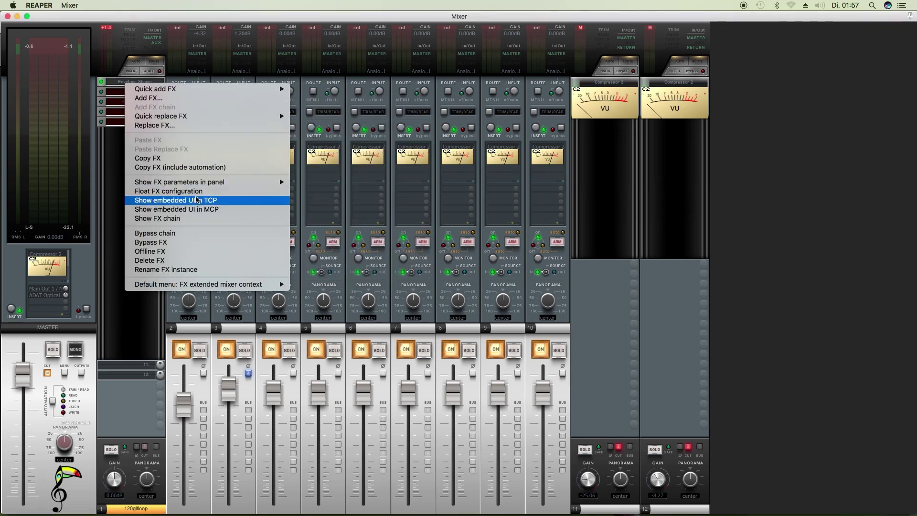
click(197, 211)
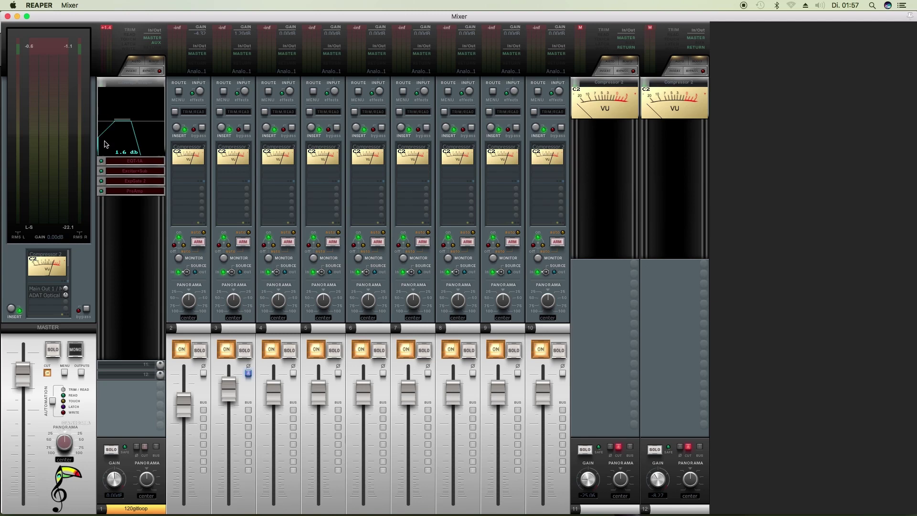
drag(107, 123, 108, 119)
drag(149, 142, 151, 123)
drag(126, 127, 129, 106)
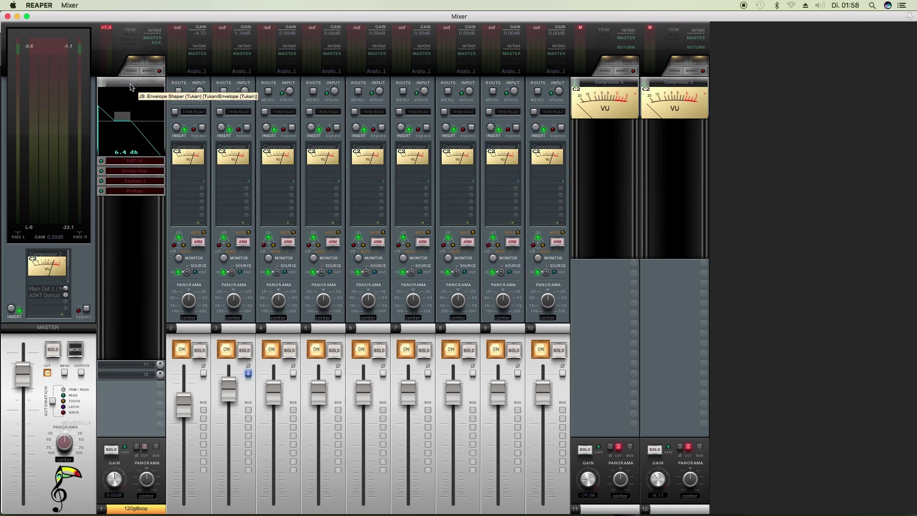
alt+click(126, 87)
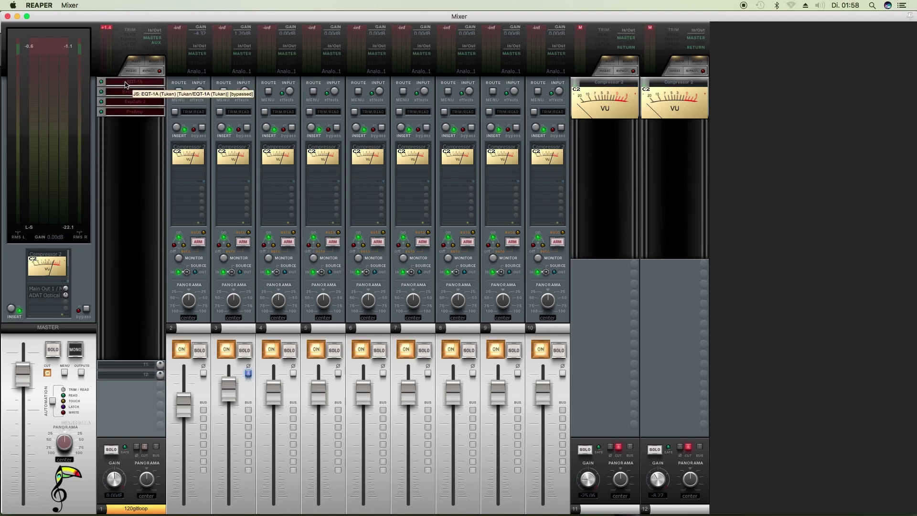
Show the EQT-1A equalizer's controls as an embedded UI in track 1's mixer strip.
click(128, 87)
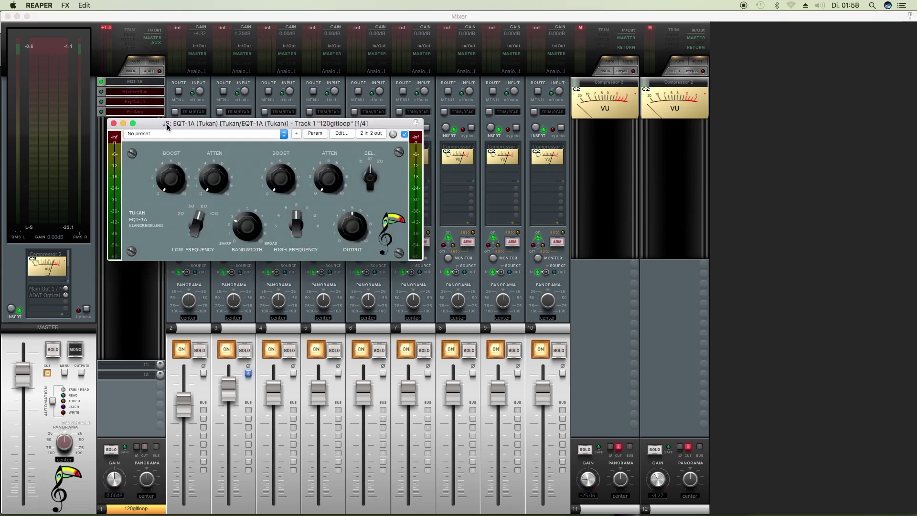
drag(173, 124, 314, 129)
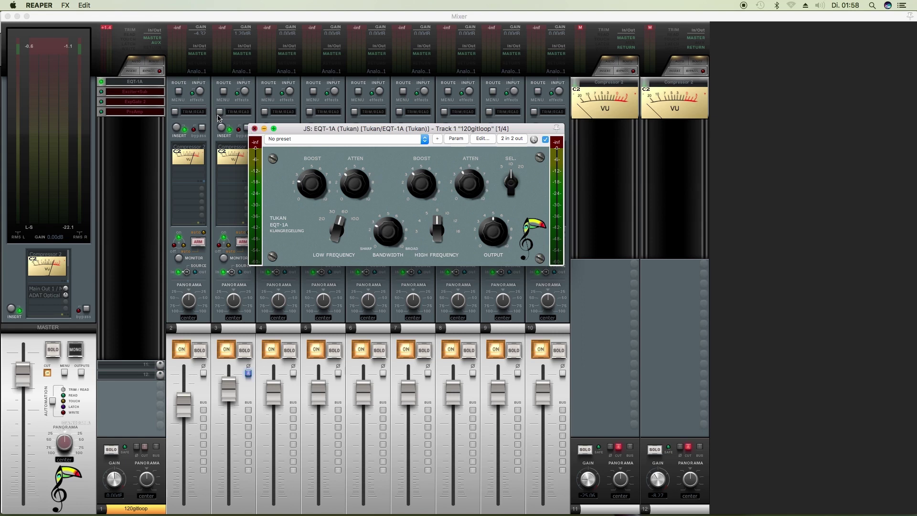
click(255, 128)
right_click(145, 86)
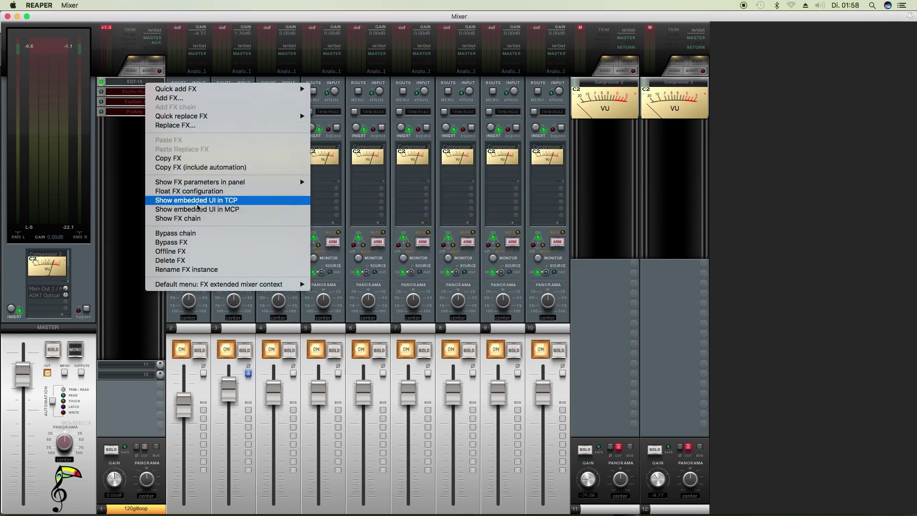
click(211, 210)
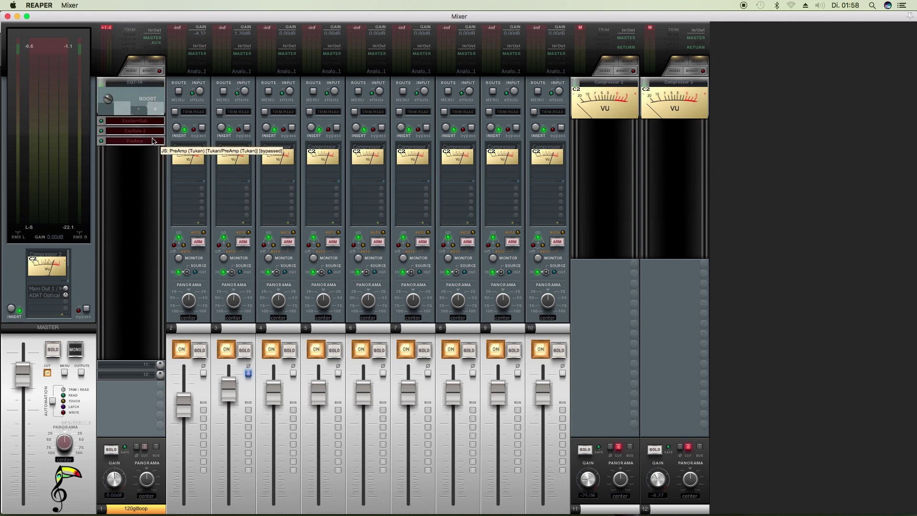
Remove EQT-1A from track 1, then embed the Exciter+Sub controls in the mixer strip.
alt+click(131, 85)
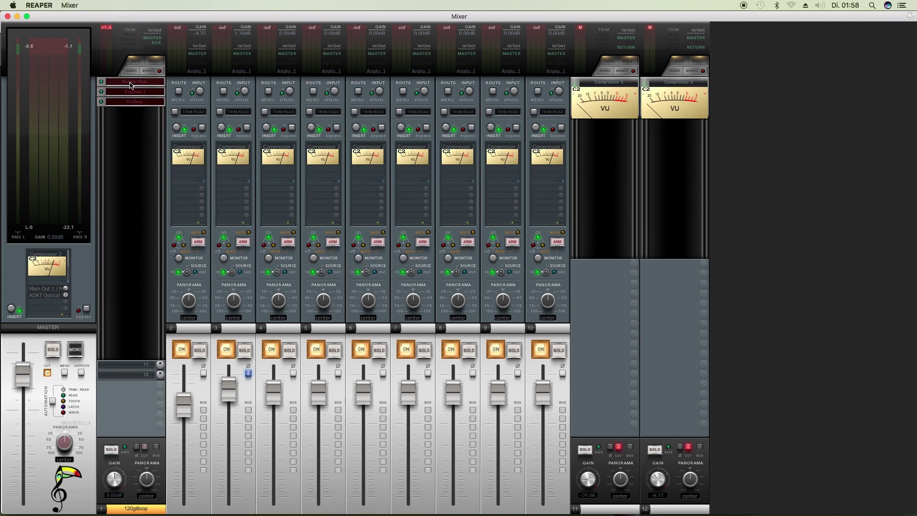
click(131, 85)
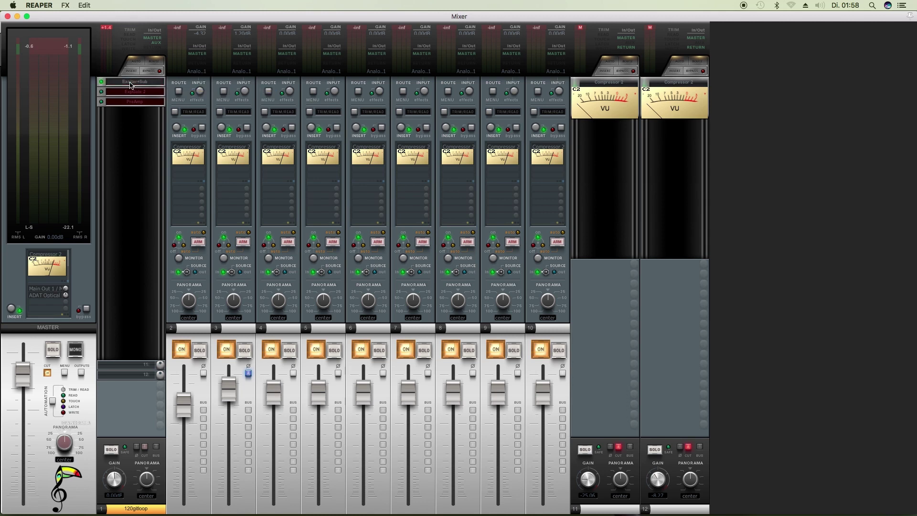
drag(251, 139, 329, 110)
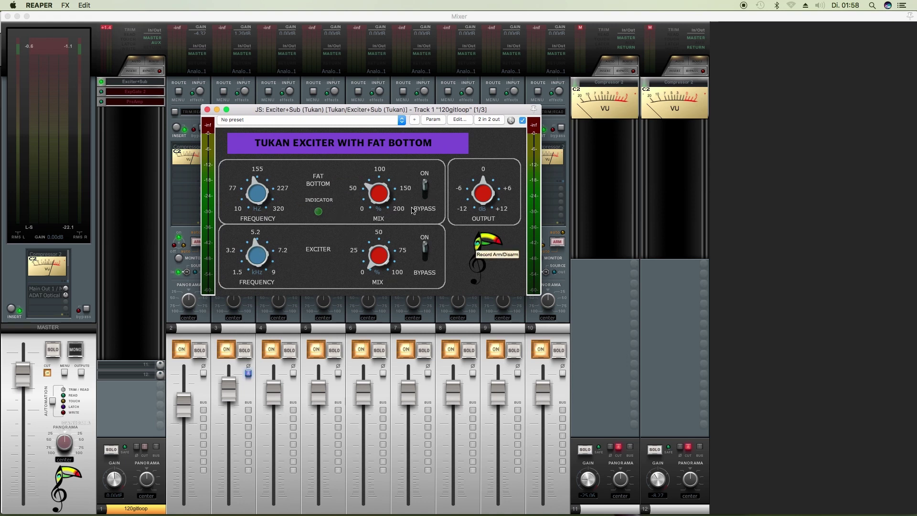
click(207, 109)
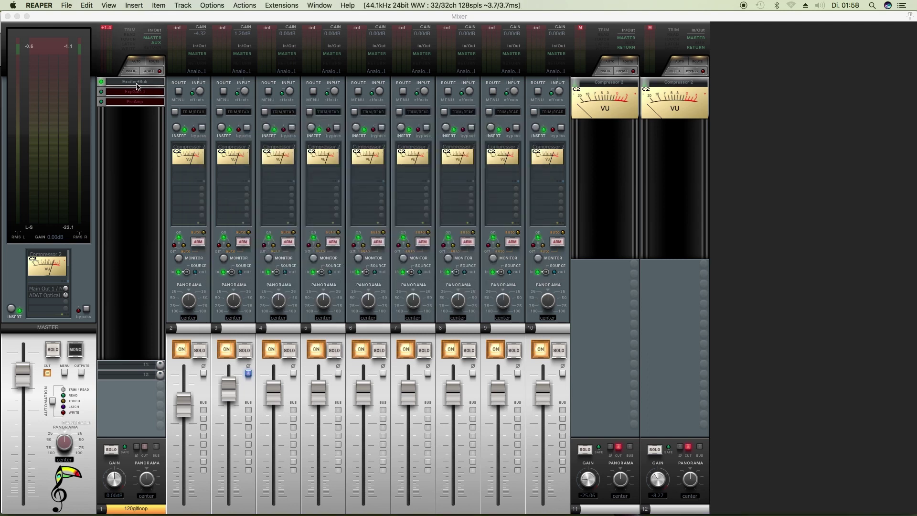
right_click(133, 85)
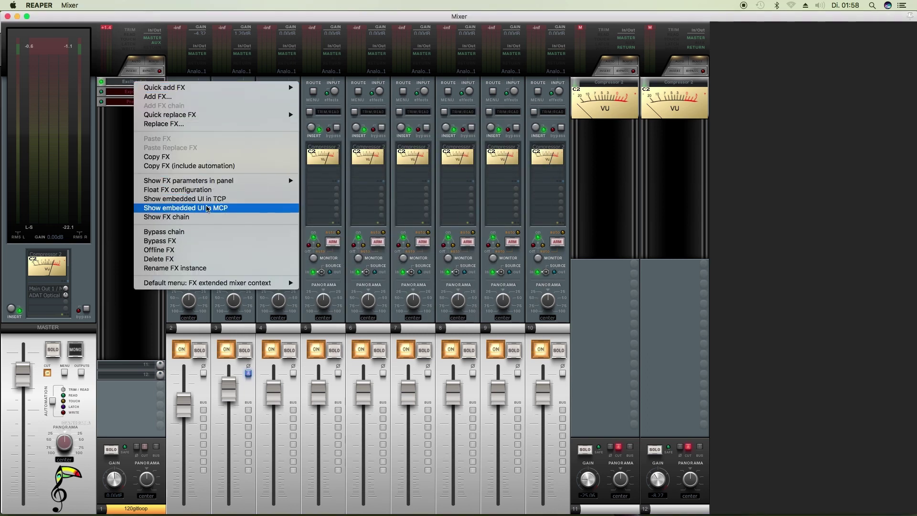
click(208, 206)
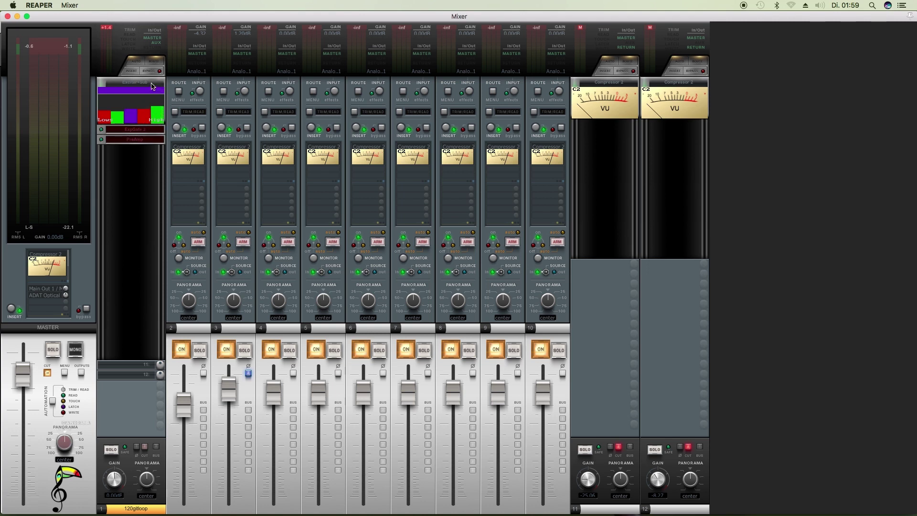
Take the ExpGate 2 gate on track 1 out of bypass.
scroll(151, 86, down, 2)
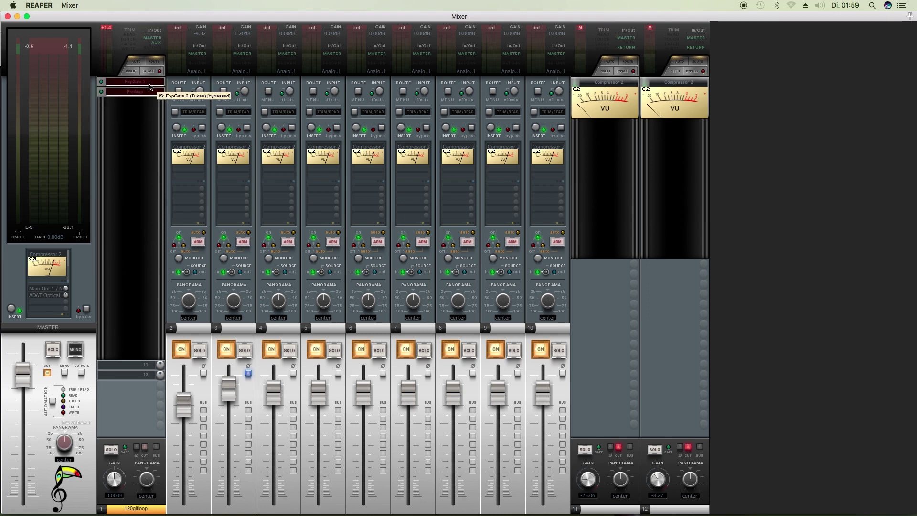
click(143, 82)
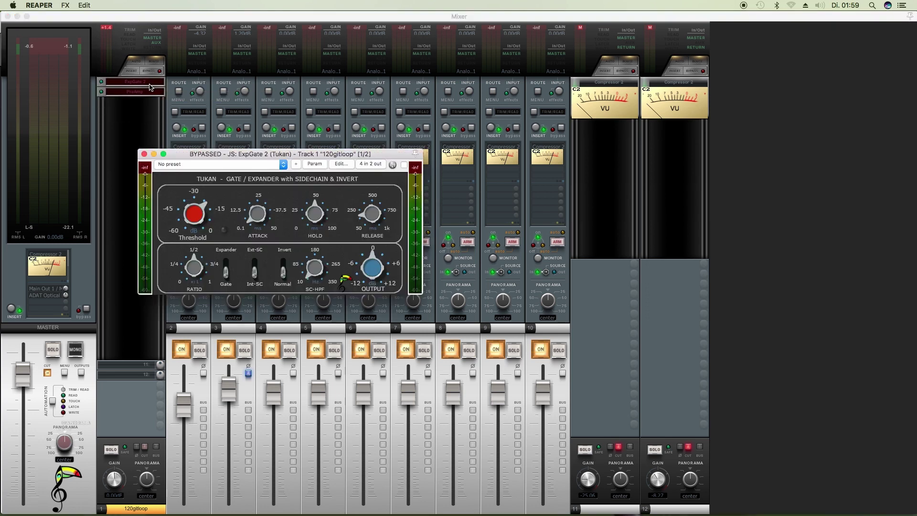
click(405, 165)
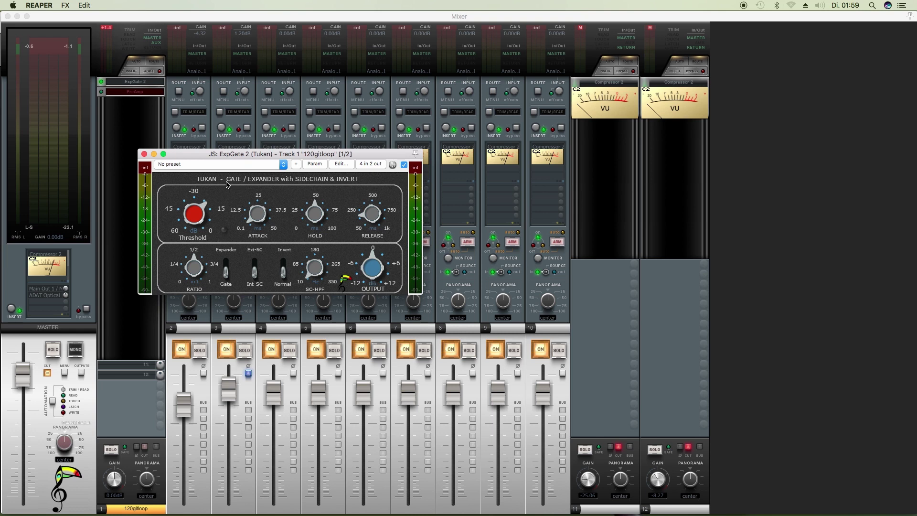
drag(275, 158, 311, 134)
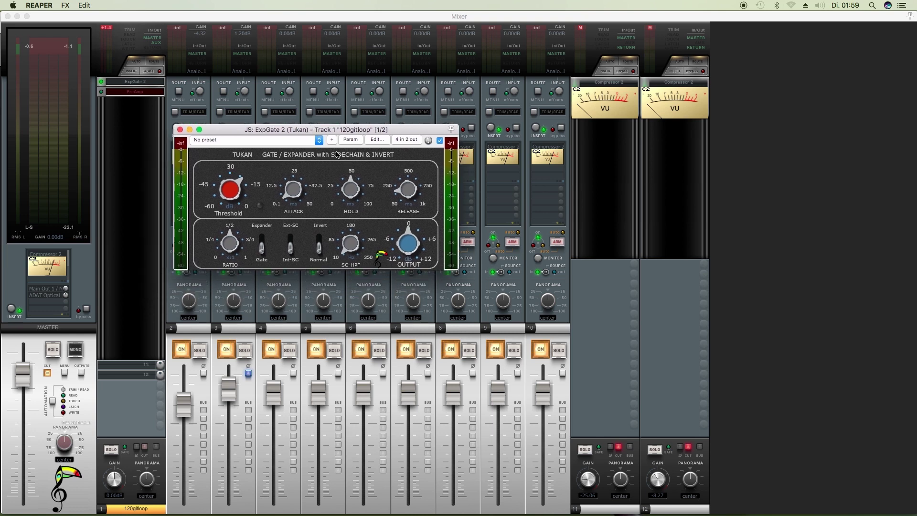
click(180, 129)
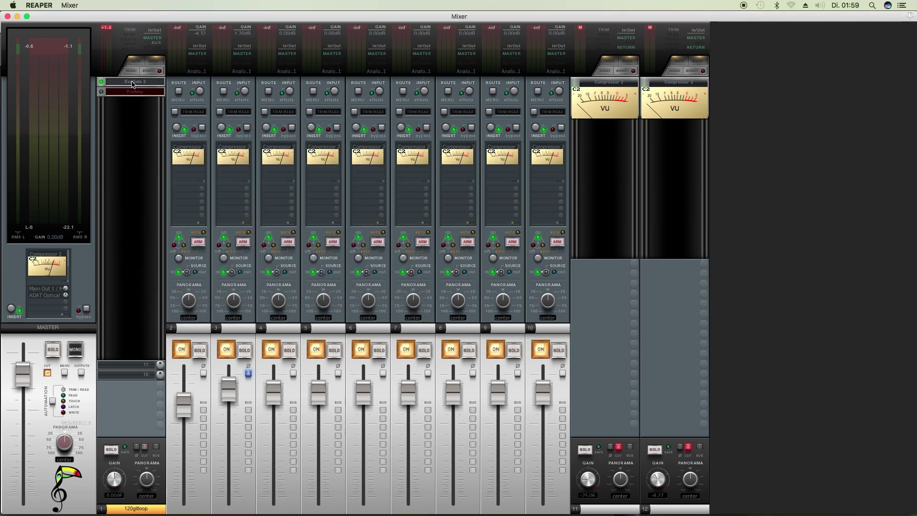
Embed the ExpGate 2 threshold knob in the mixer strip and turn it until audio passes.
right_click(133, 82)
click(196, 208)
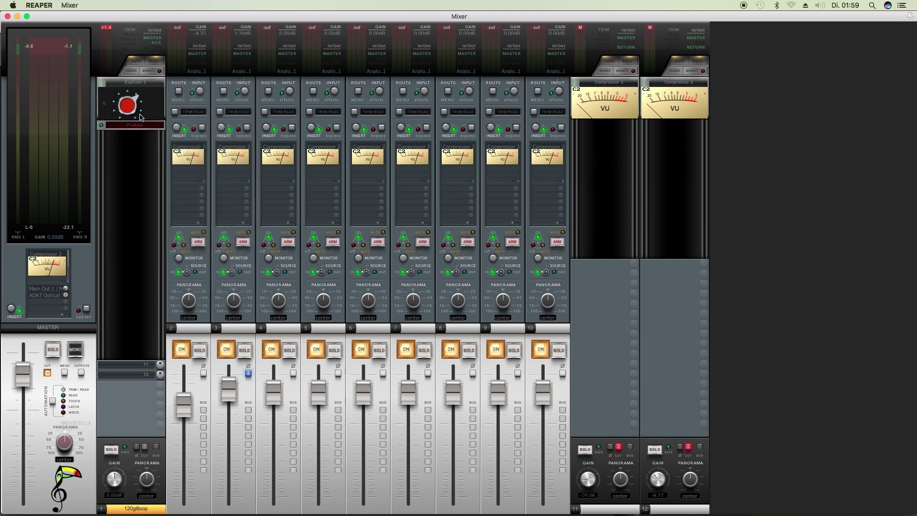
drag(128, 108, 106, 109)
drag(110, 109, 132, 109)
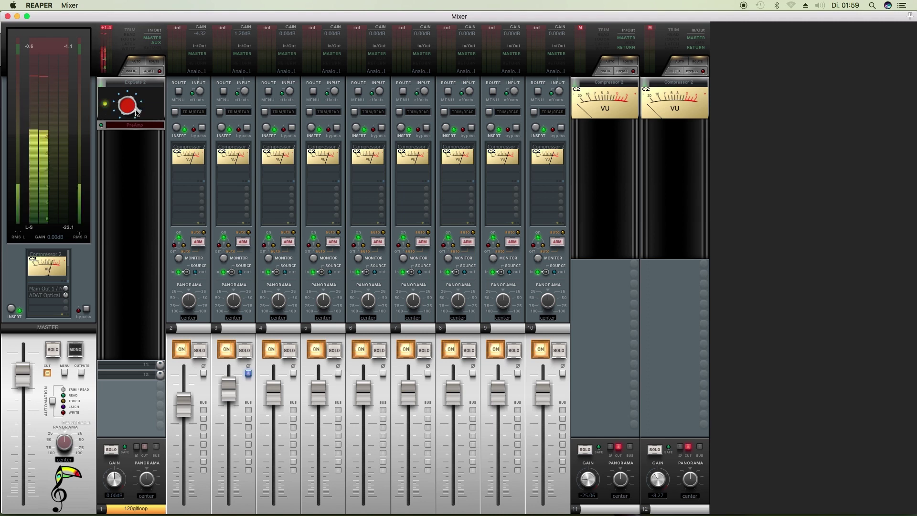
Remove ExpGate 2 from track 1 and look over the PreAmp plugin window.
alt+click(127, 87)
click(134, 81)
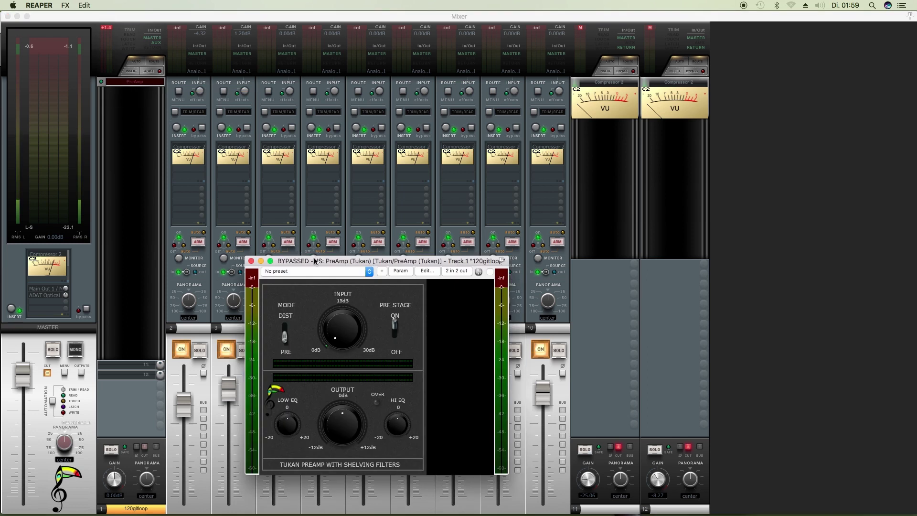
drag(314, 261, 350, 151)
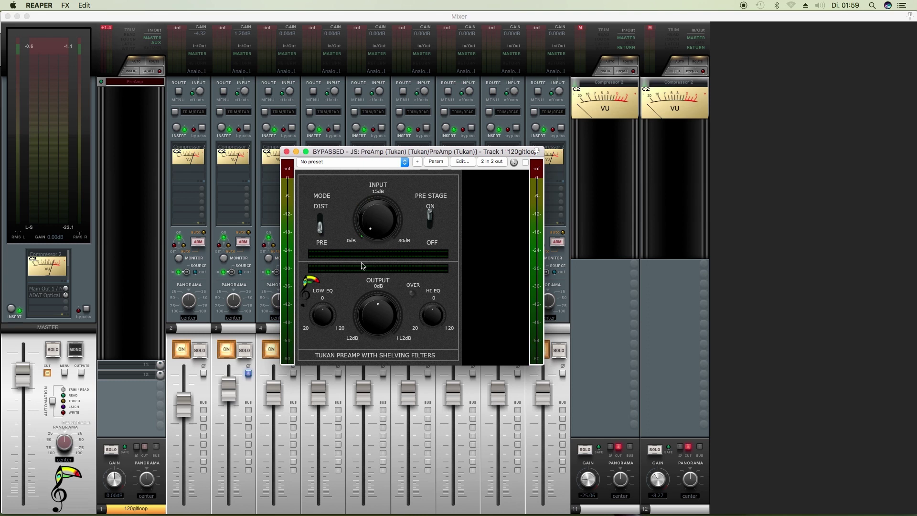
click(286, 152)
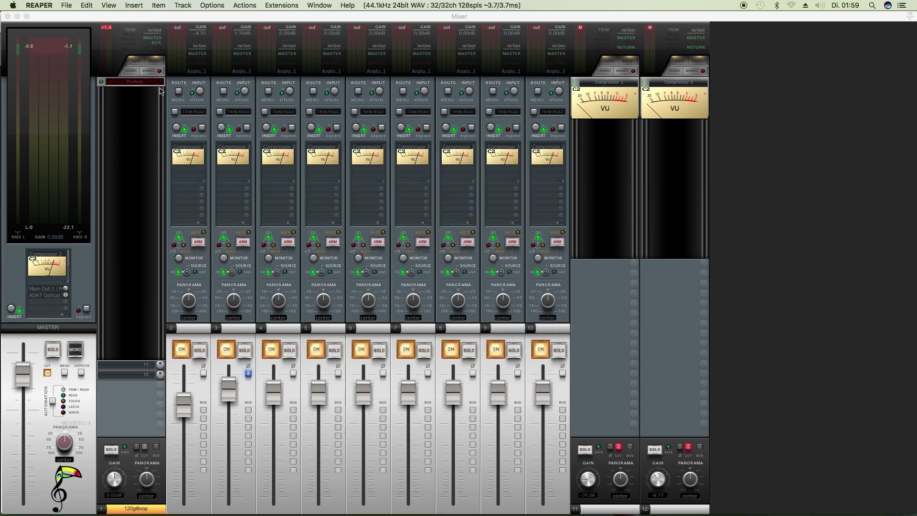
Embed PreAmp in the mixer strip, turn up its input knob, and embed it in the track header.
right_click(132, 82)
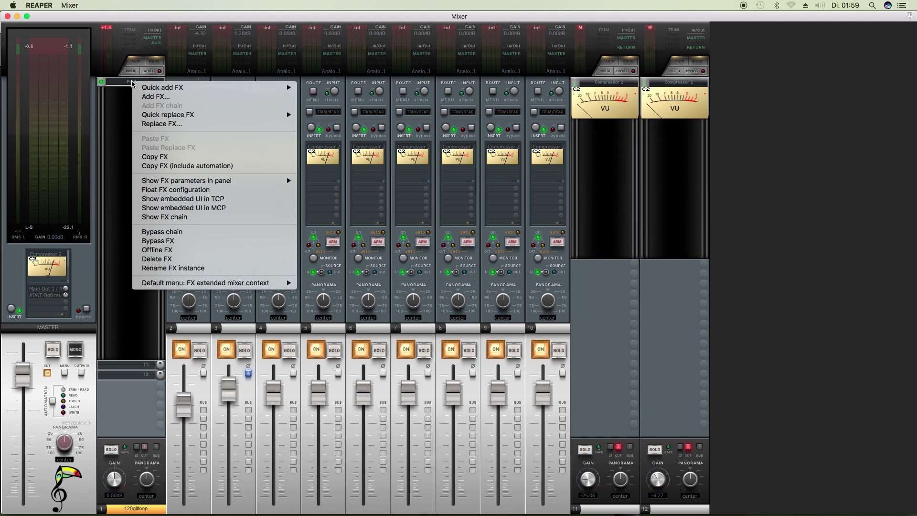
click(215, 208)
mouse_move(146, 136)
mouse_down()
mouse_move(141, 109)
mouse_move(142, 138)
mouse_up()
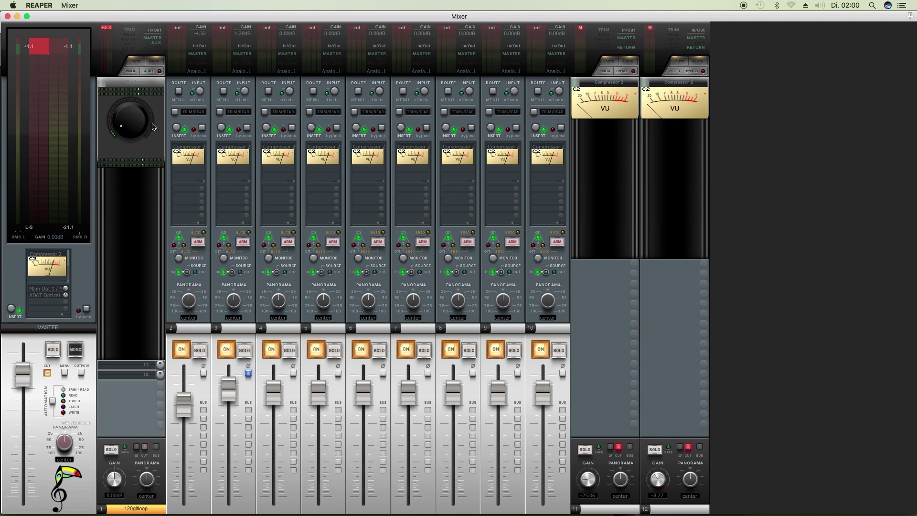
right_click(136, 83)
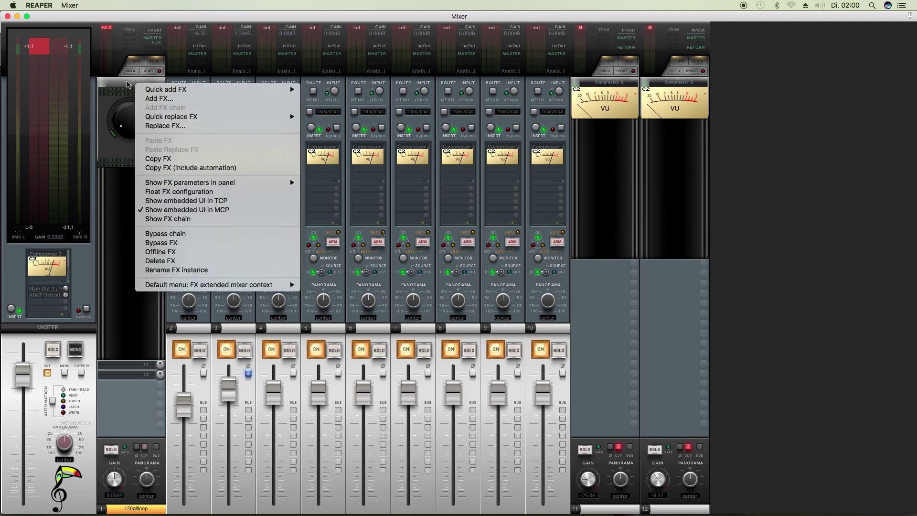
click(190, 204)
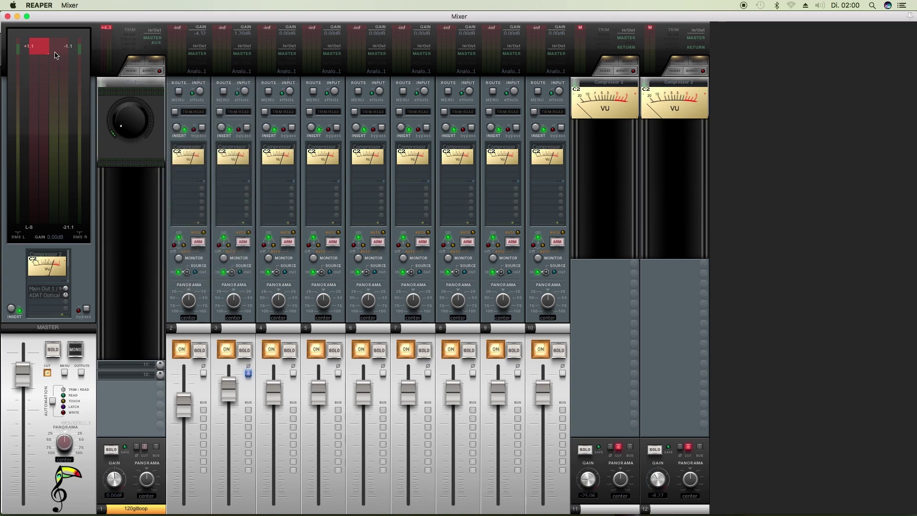
Close the Mixer window and briefly play then stop the project.
click(6, 16)
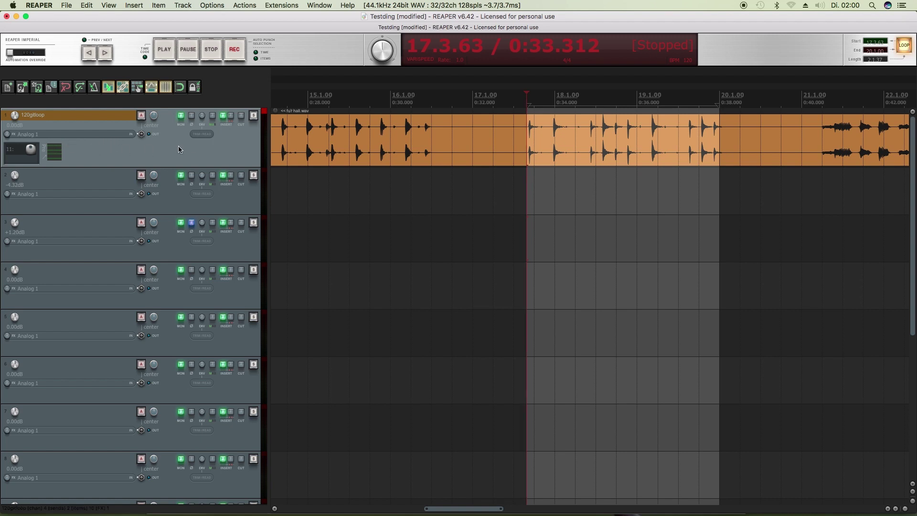
key(space)
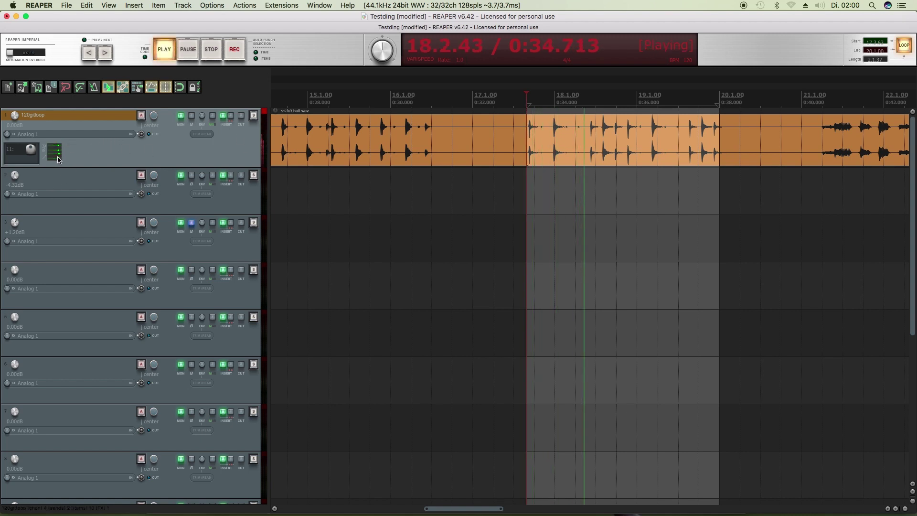
key(space)
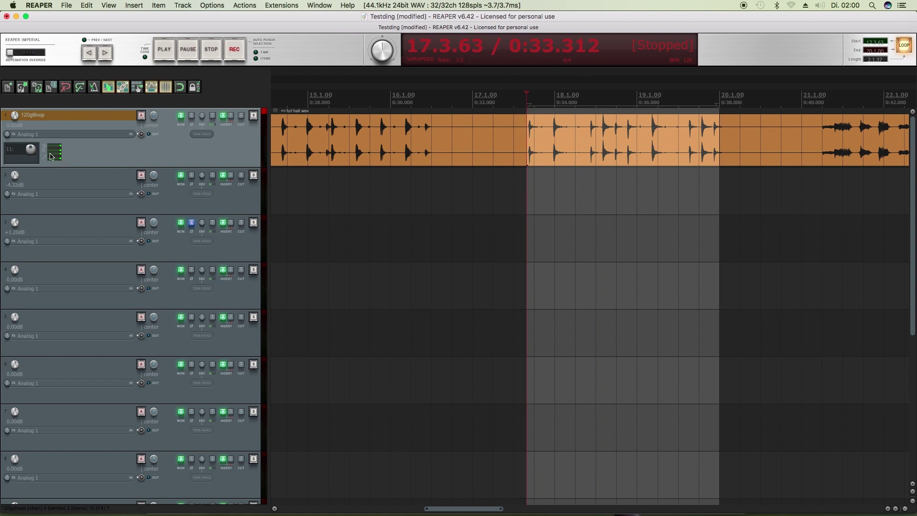
Make track 1 taller so its embedded PreAmp knob shows larger in the header.
click(77, 172)
click(86, 166)
mouse_move(87, 165)
mouse_down()
mouse_move(76, 194)
mouse_move(73, 156)
mouse_up()
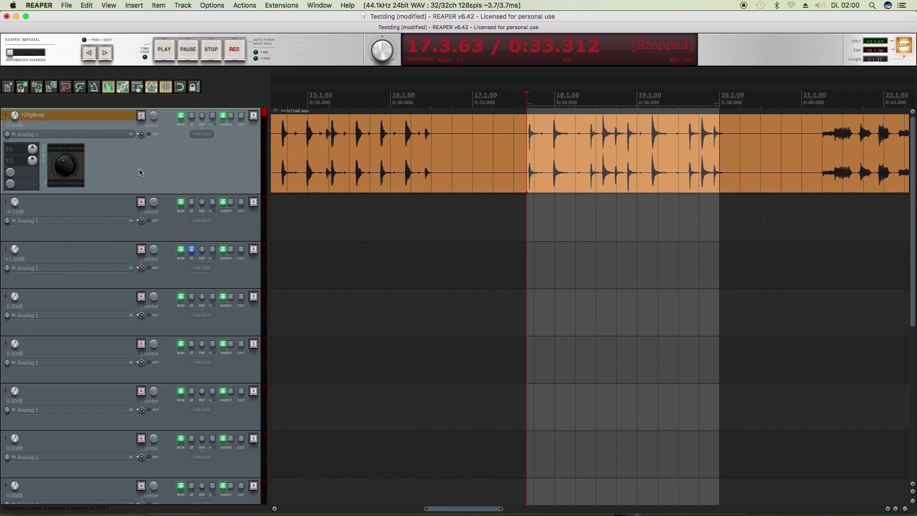